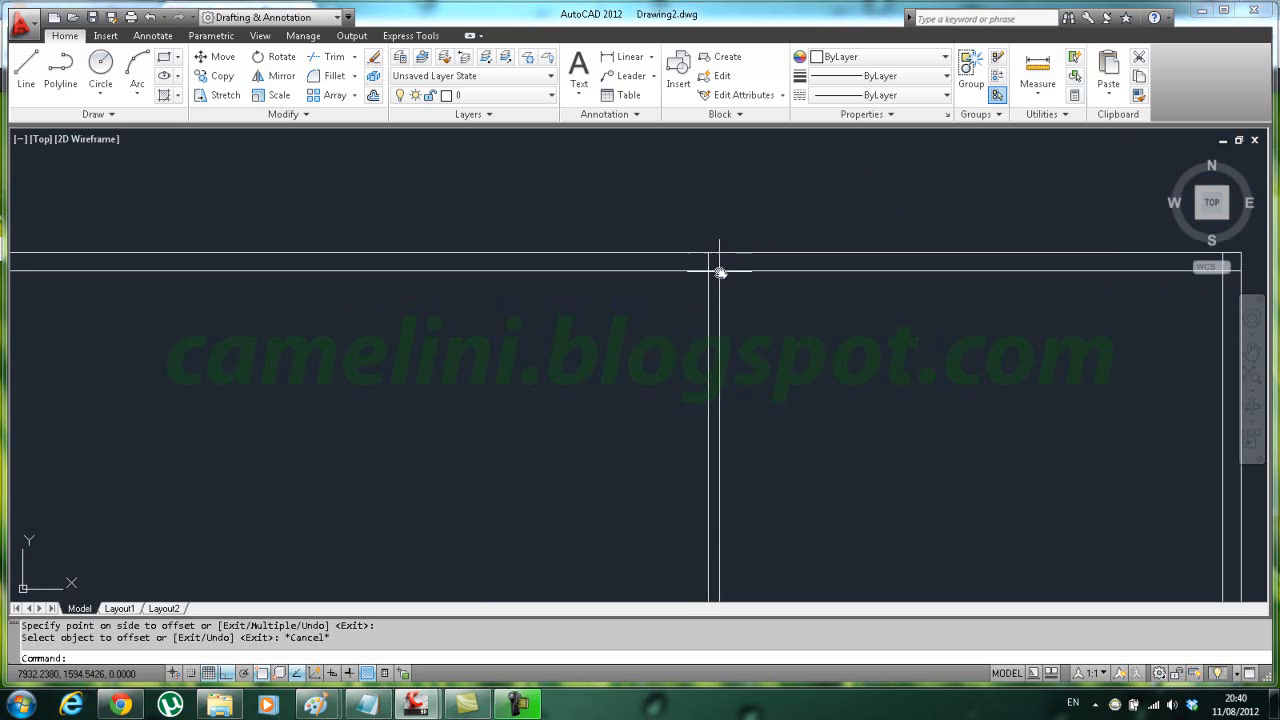
# Step: Examine the overlapping wall lines where the partition meets the top wall and at the building's upper-right corner
pyautogui.scroll(2, 720, 266)
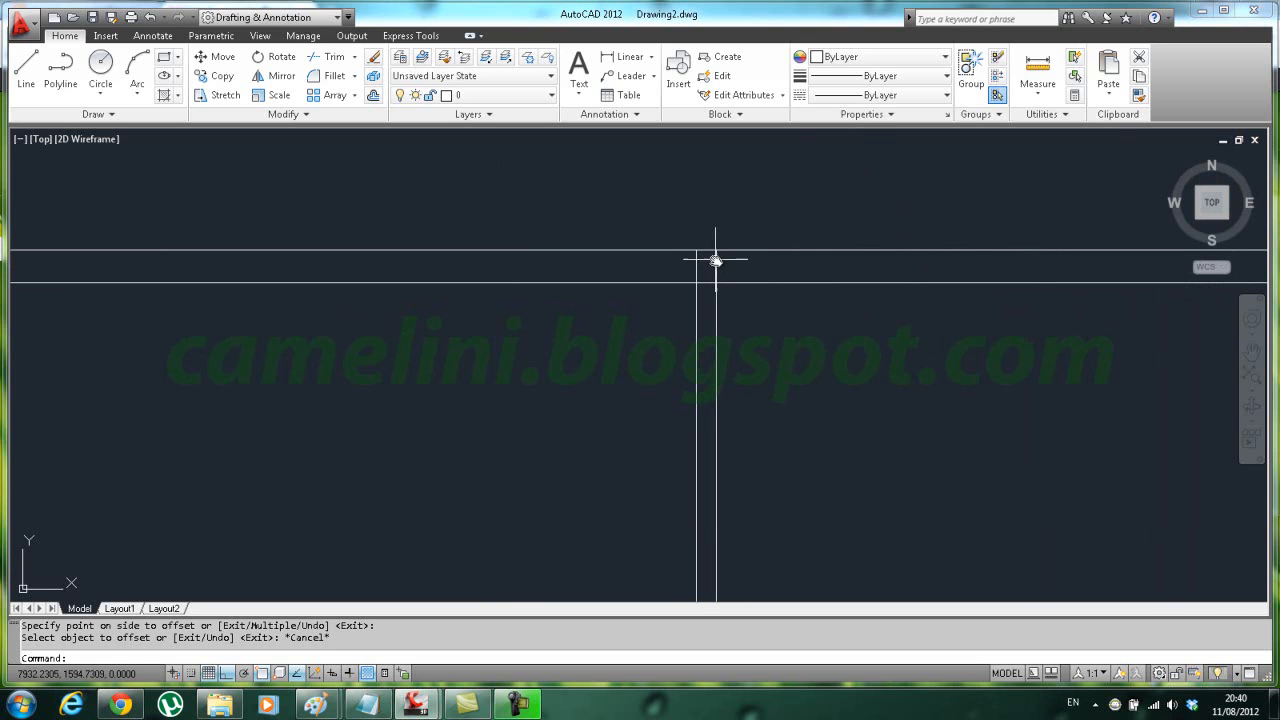
pyautogui.scroll(2, 740, 266)
pyautogui.click(704, 262)
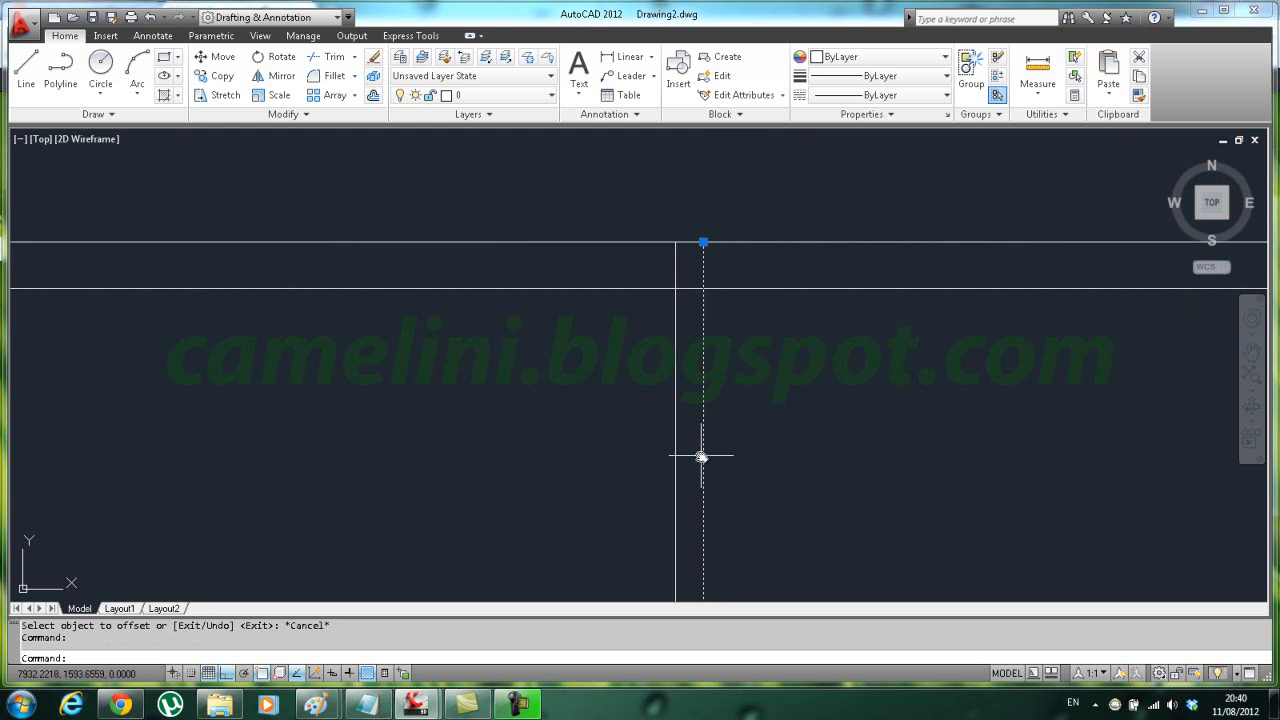
pyautogui.press('Escape')
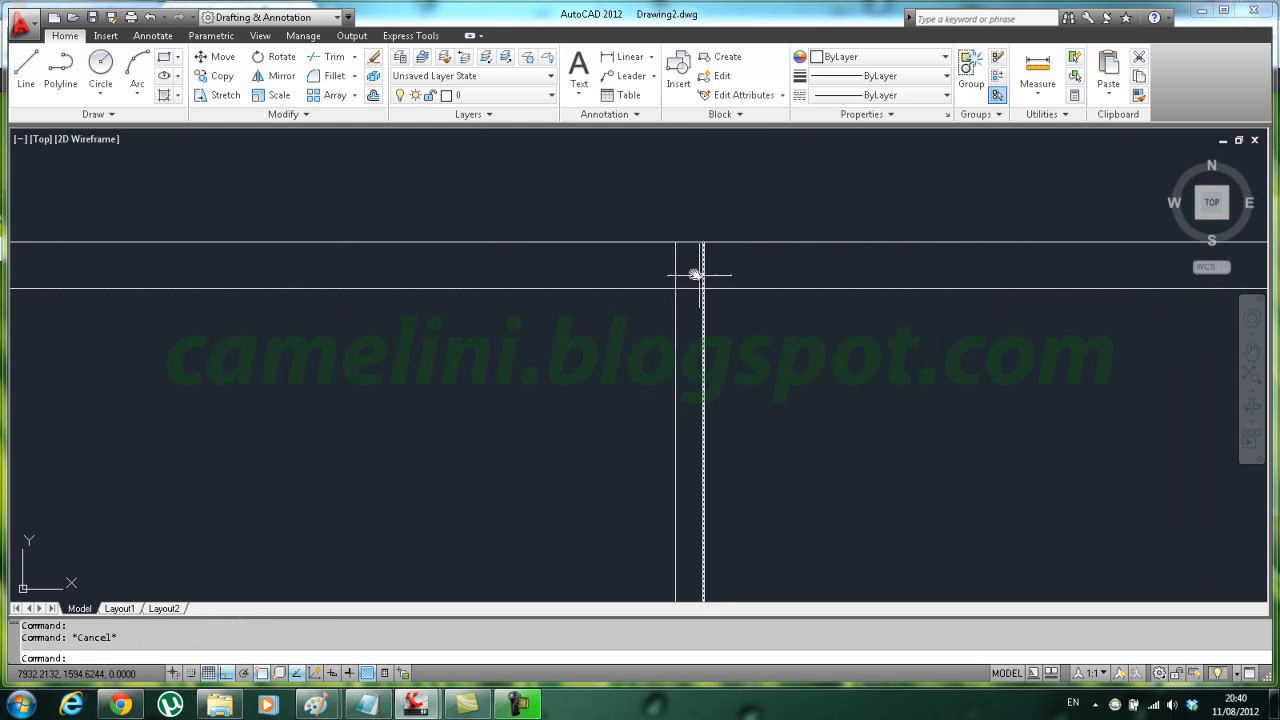
pyautogui.scroll(-3, 809, 356)
pyautogui.scroll(6, 809, 356)
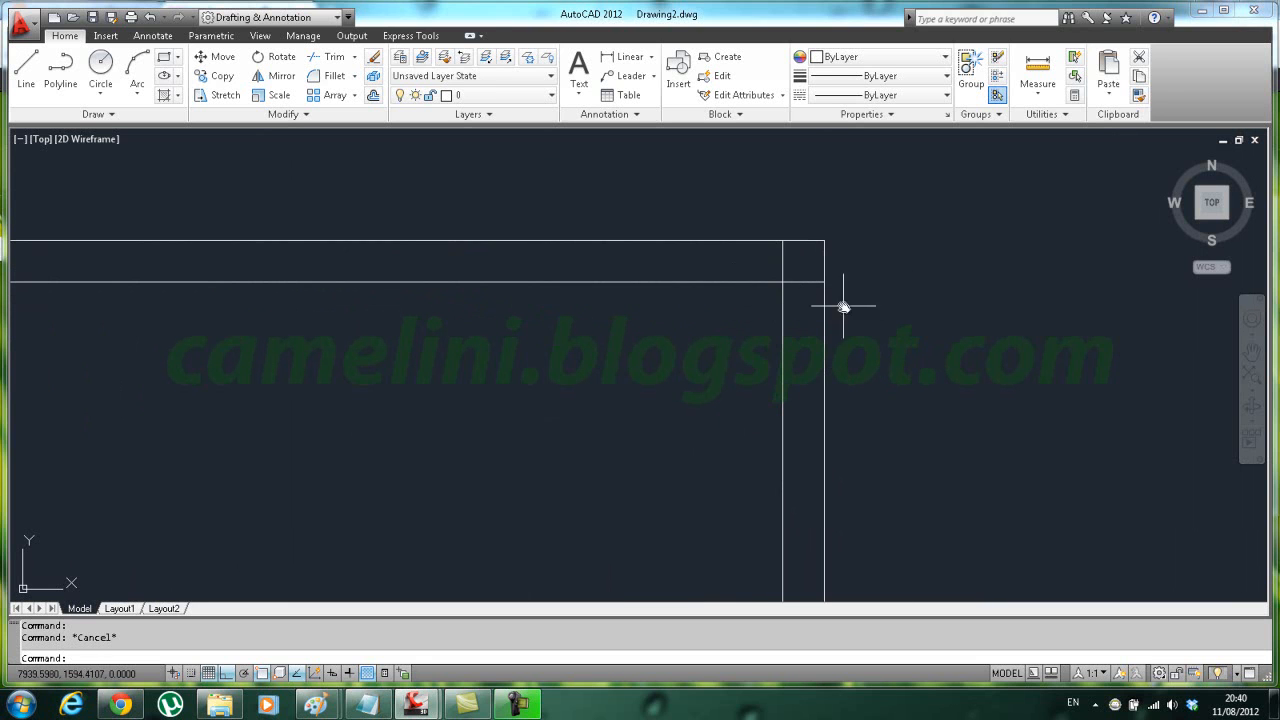
pyautogui.moveTo(763, 284); pyautogui.dragTo(661, 286, button='middle')
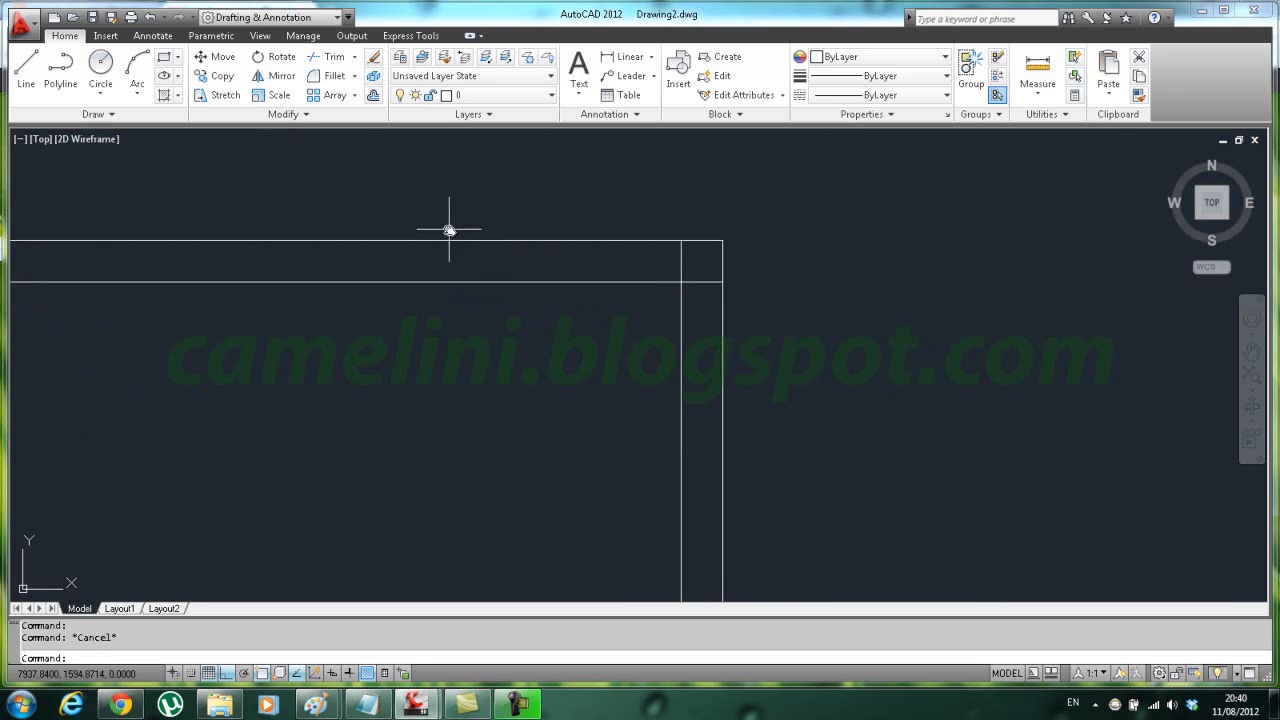
pyautogui.click(354, 57)
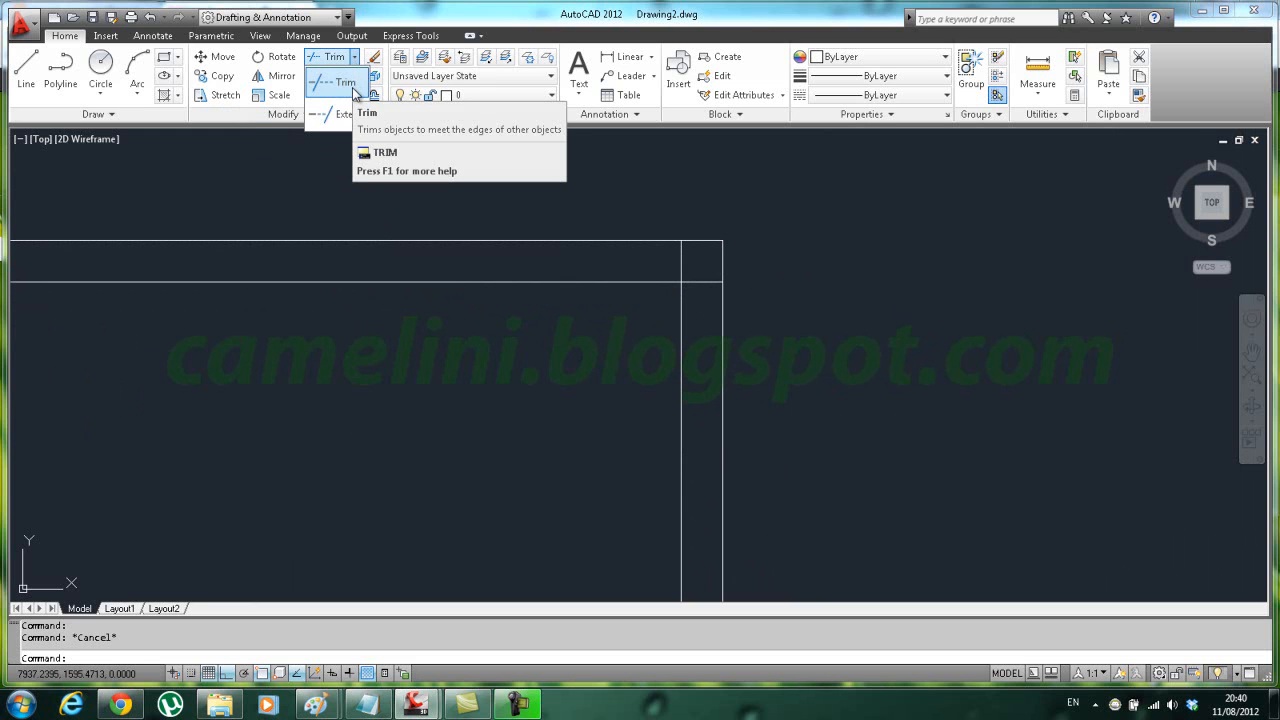
pyautogui.write('tr')
pyautogui.press('Return')
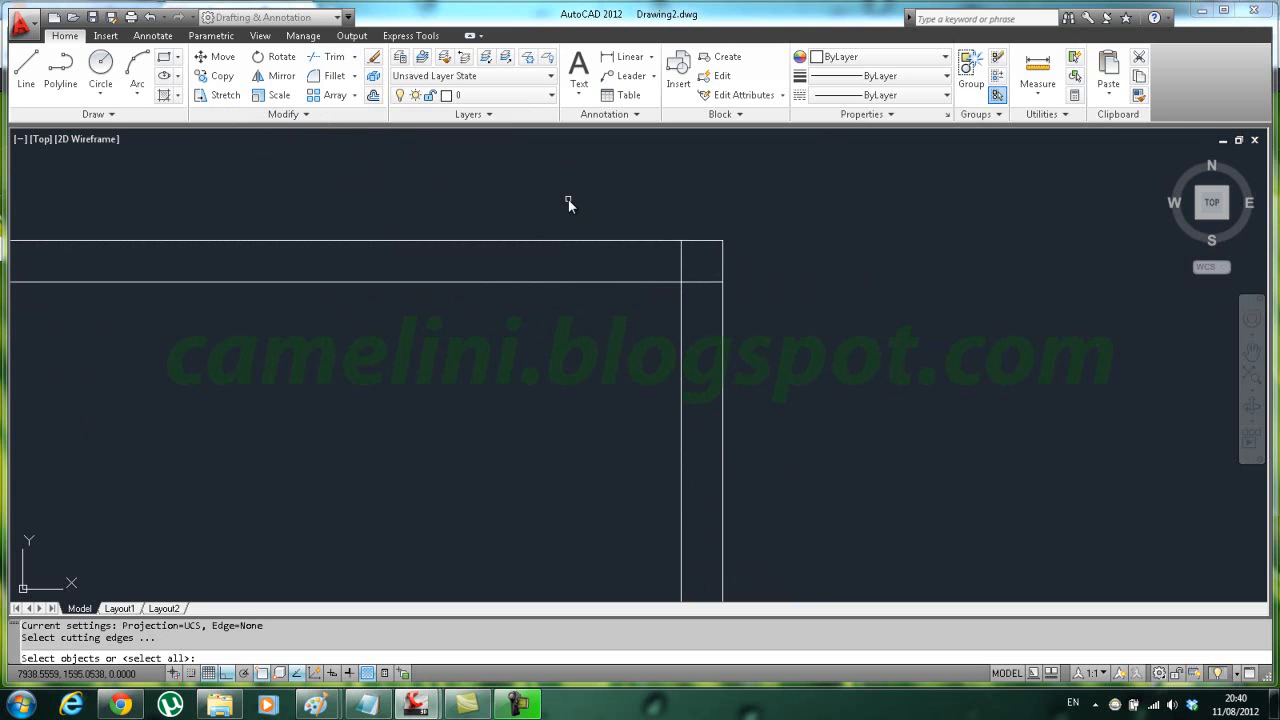
pyautogui.press('Escape')
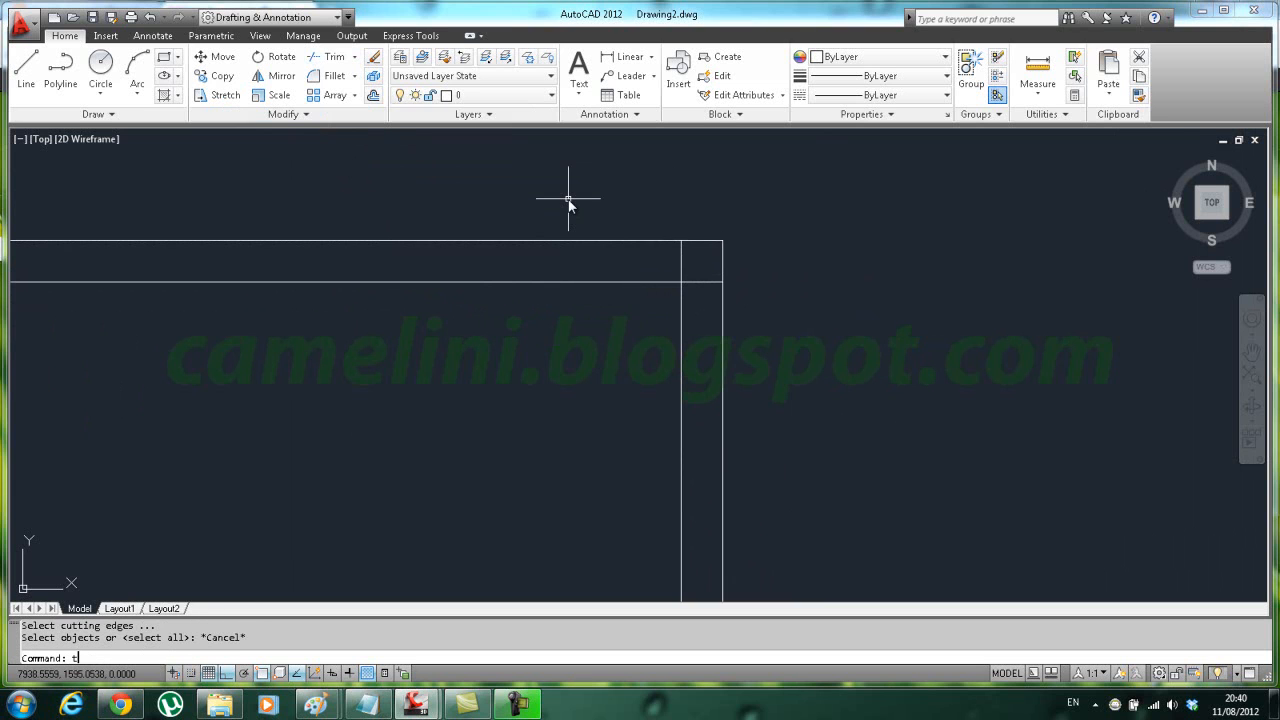
# Step: Trim the two inner wall lines where they cross at the upper-right corner, using those same lines as cutting edges
pyautogui.write('tr')
pyautogui.press('Return')
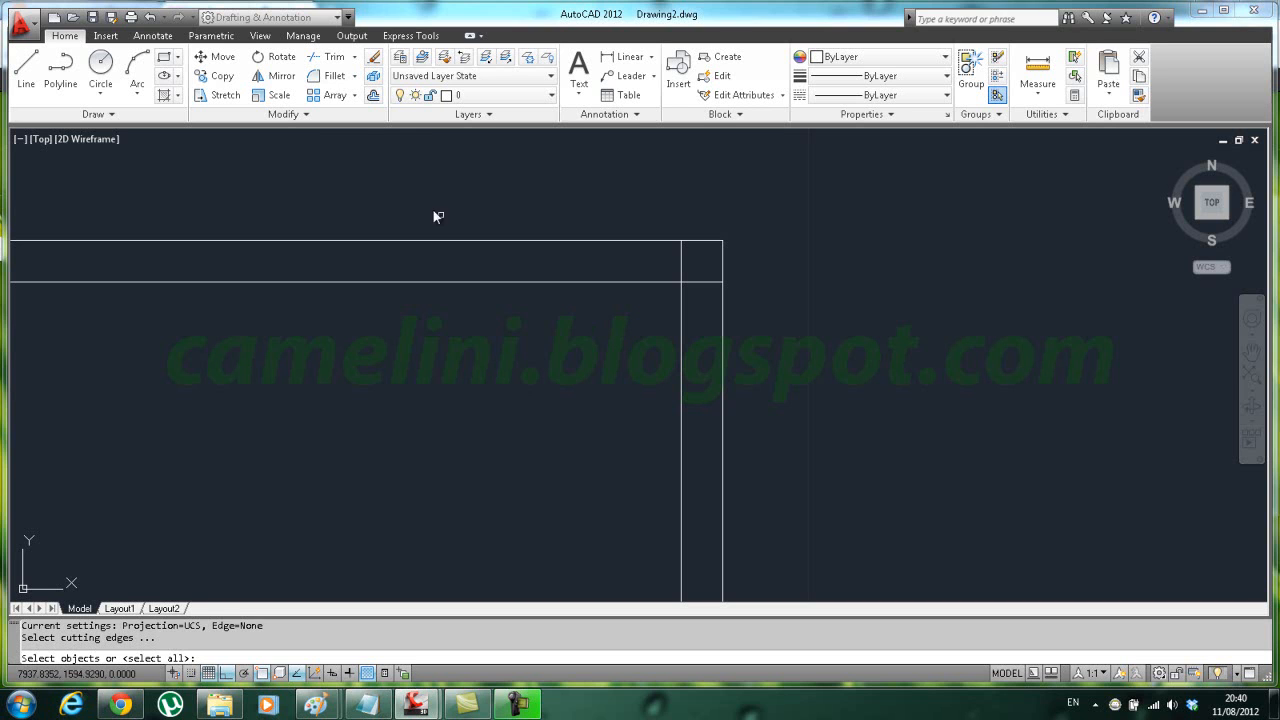
pyautogui.click(665, 282)
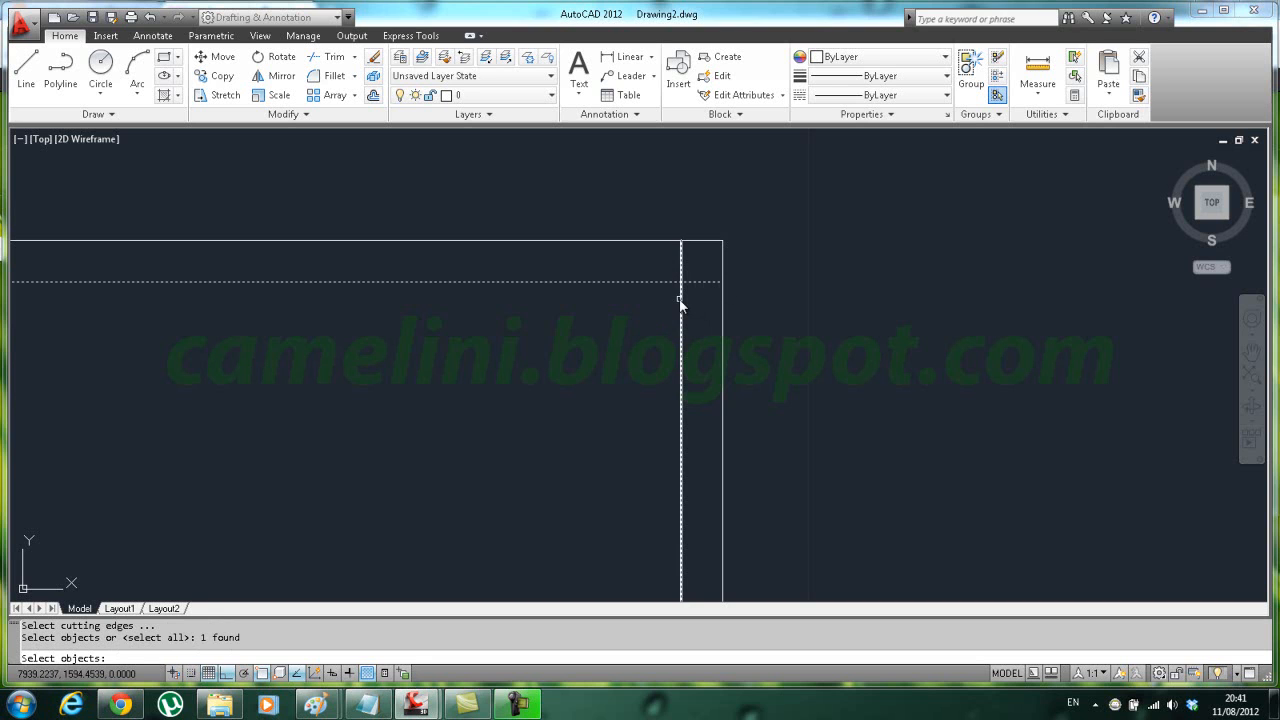
pyautogui.click(681, 299)
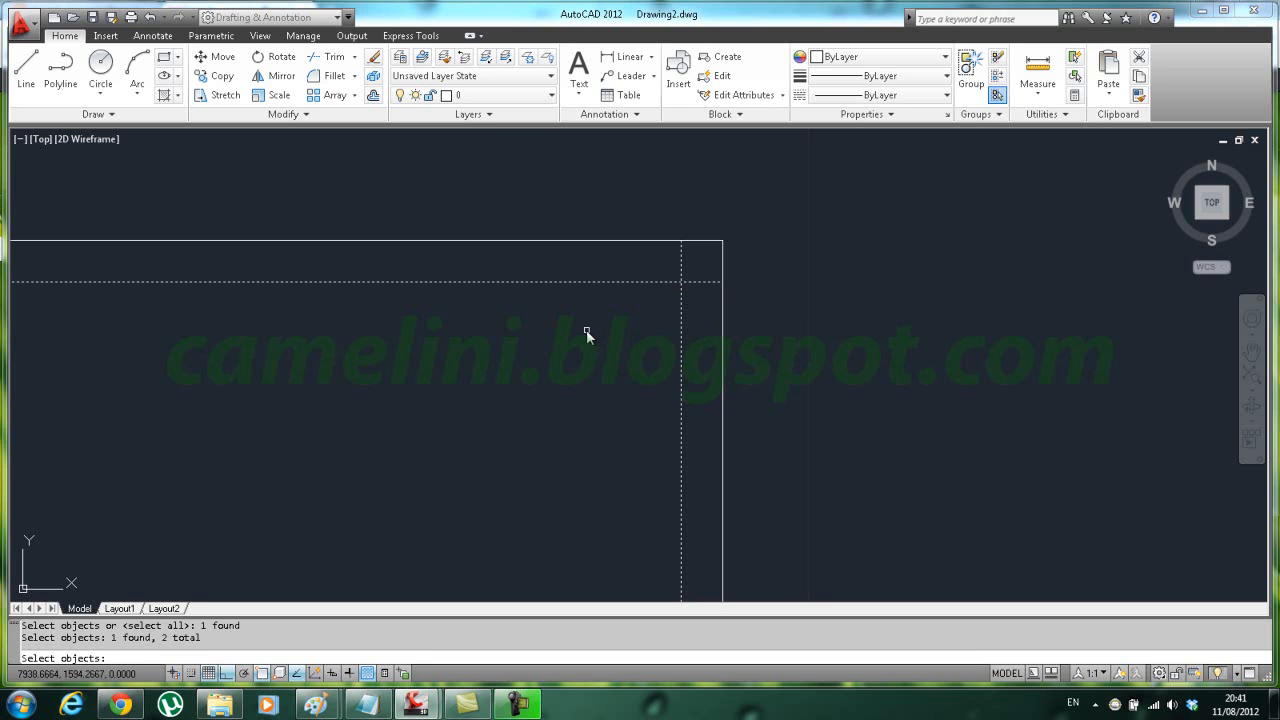
pyautogui.press('Return')
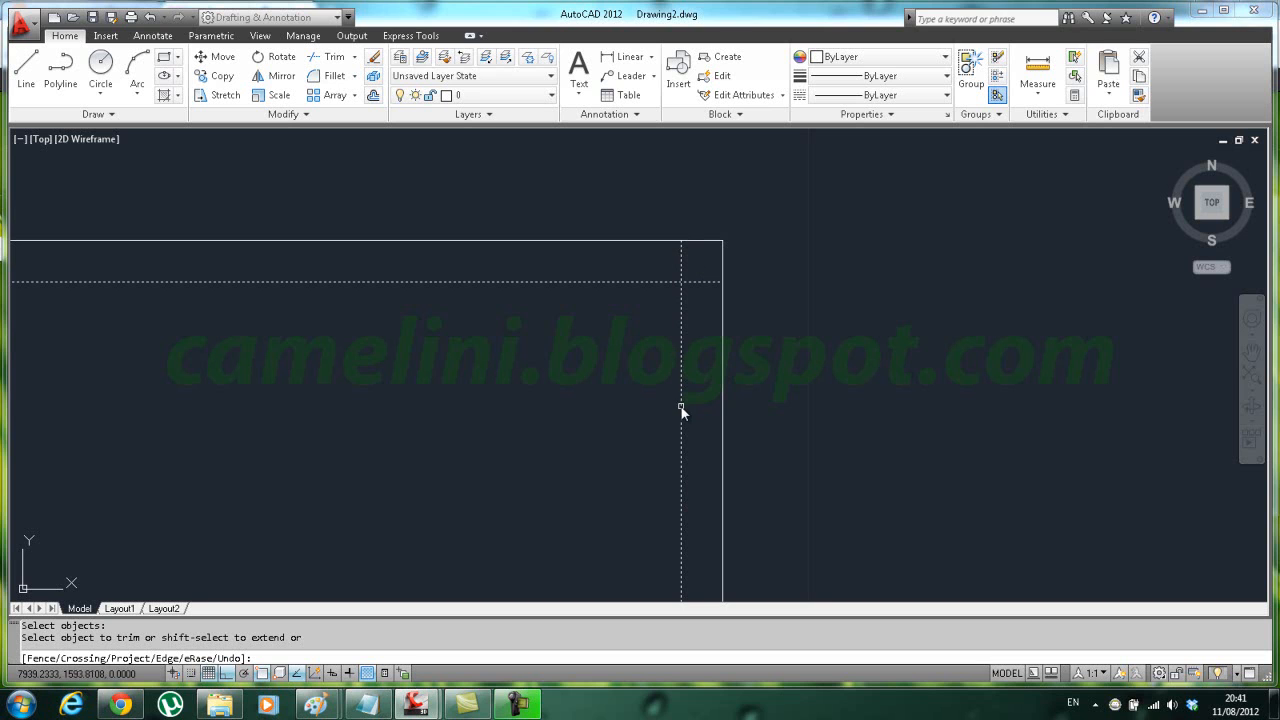
pyautogui.click(681, 257)
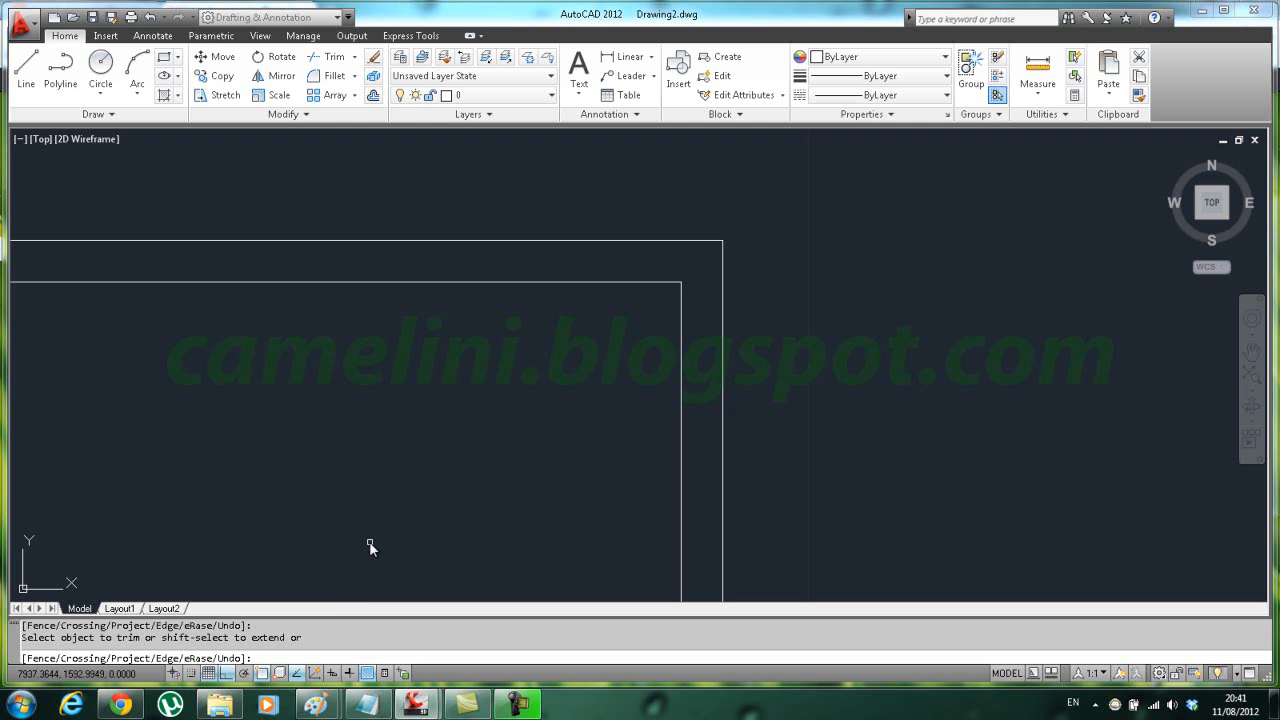
pyautogui.press('Escape')
# Step: Trim the junction of the partition and the top wall with all objects as cutting edges, opening the partition and removing its line ends
pyautogui.scroll(-2, 264, 425)
pyautogui.scroll(-2, 264, 421)
pyautogui.moveTo(201, 430)
pyautogui.mouseDown(button='middle')
pyautogui.moveTo(649, 337)
pyautogui.moveTo(702, 314)
pyautogui.mouseUp(button='middle')
pyautogui.scroll(8, 580, 255)
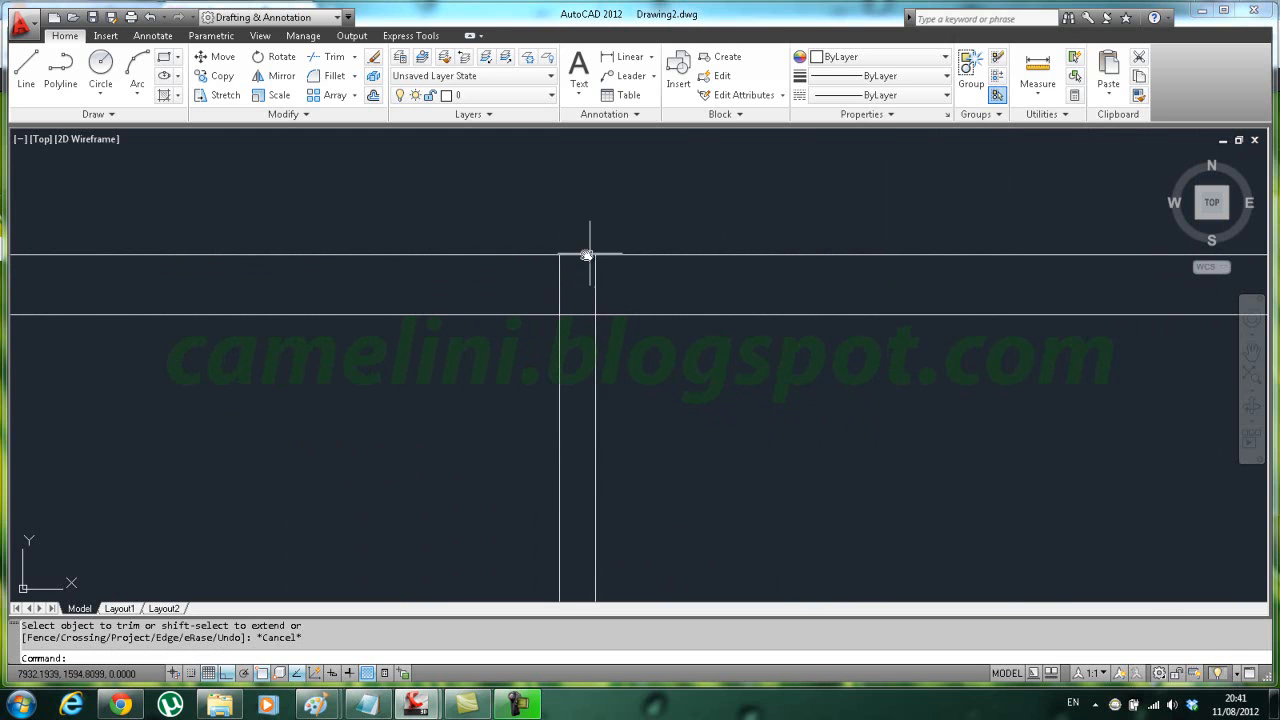
pyautogui.scroll(2, 566, 300)
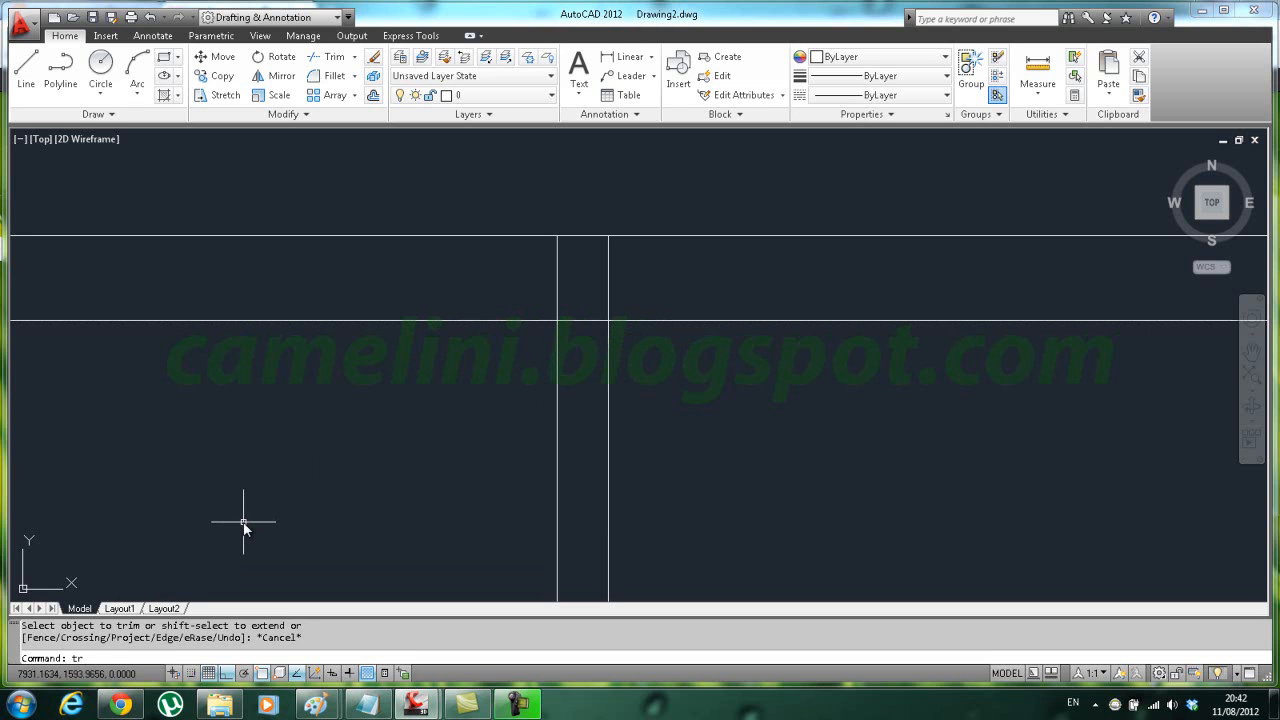
pyautogui.press('Return')
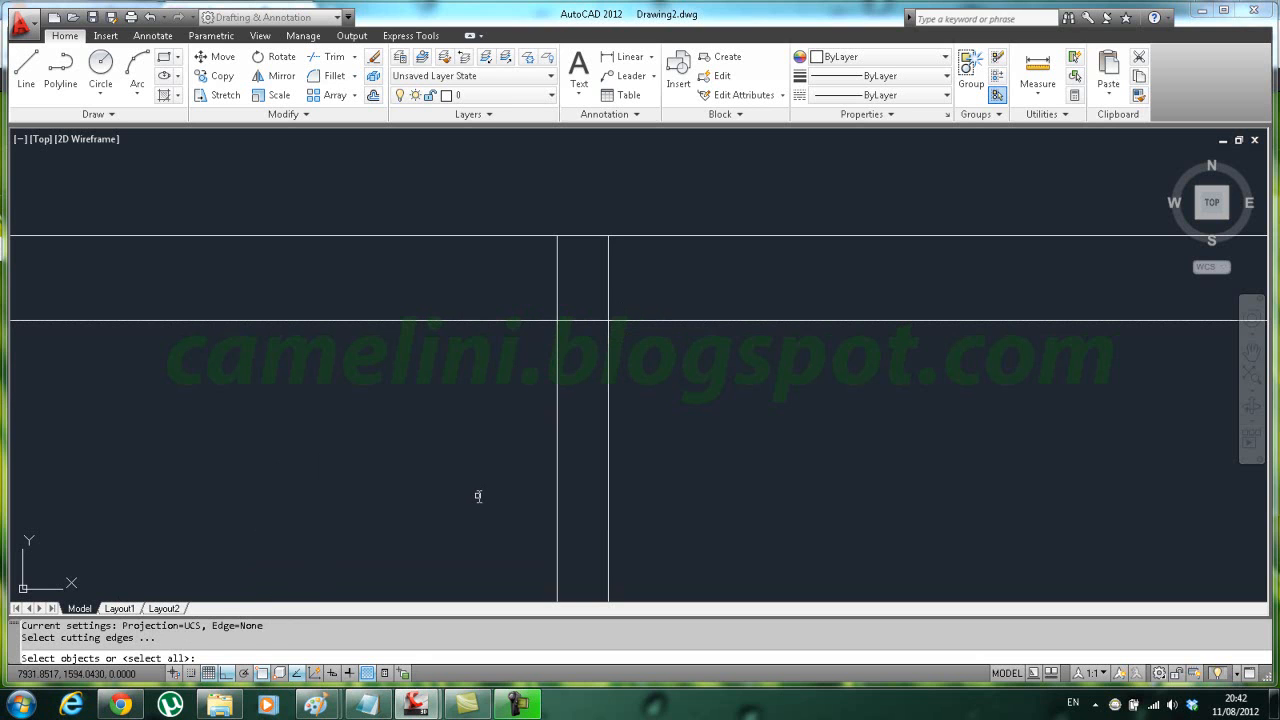
pyautogui.press('Return')
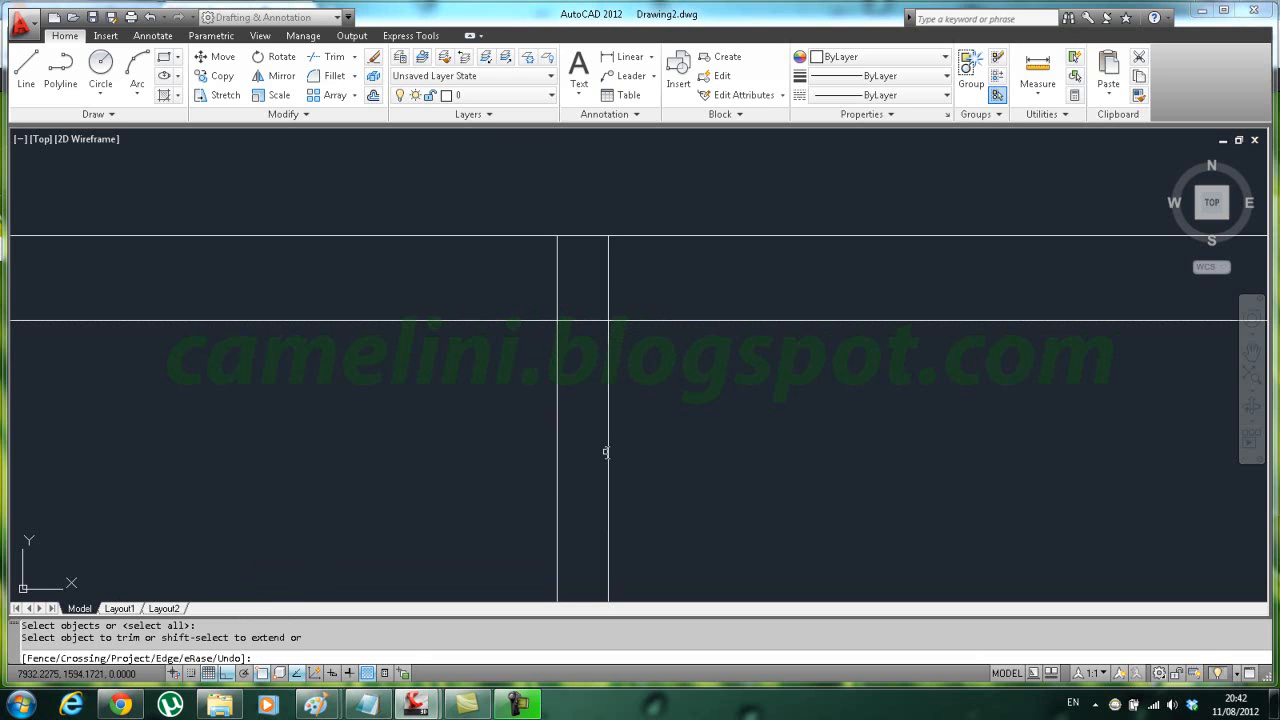
pyautogui.click(591, 321)
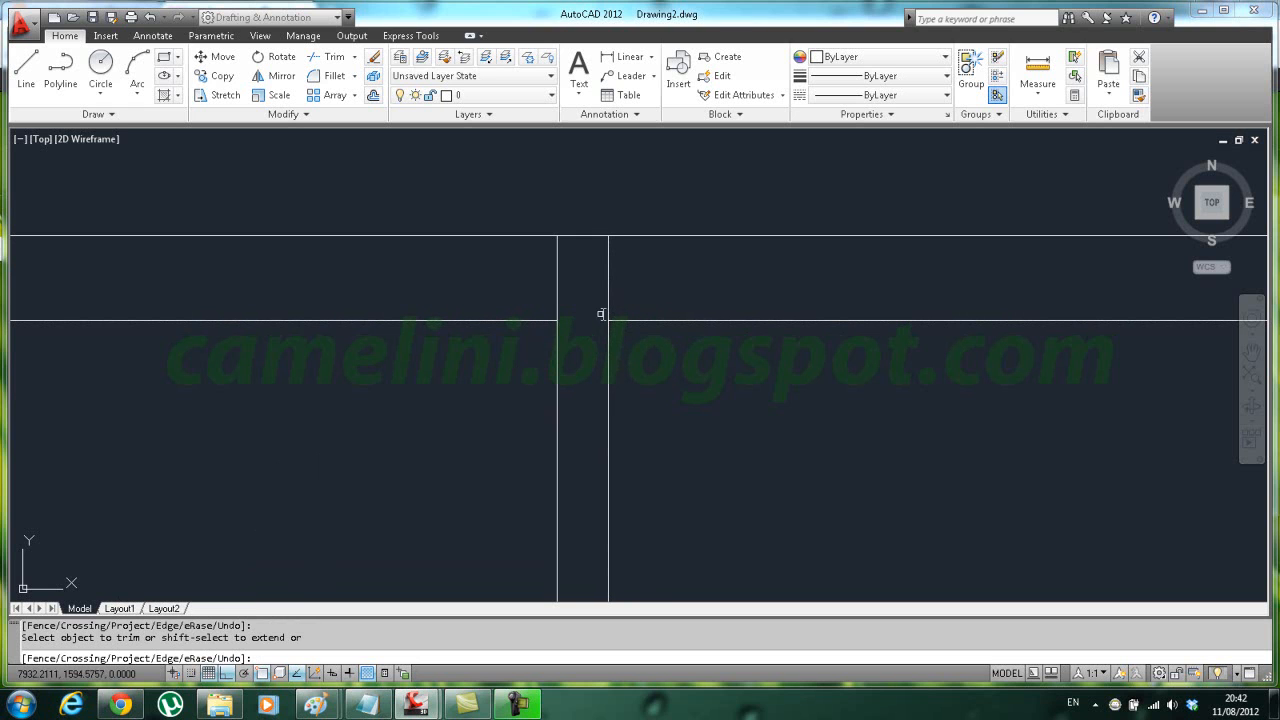
pyautogui.click(652, 291)
pyautogui.click(500, 257)
# Step: Trim the overlapping inner wall line ends at the building's upper-left corner
pyautogui.scroll(-2, 548, 343)
pyautogui.scroll(-4, 548, 343)
pyautogui.moveTo(400, 366); pyautogui.dragTo(735, 339, button='middle')
pyautogui.moveTo(323, 357); pyautogui.dragTo(746, 361, button='middle')
pyautogui.moveTo(369, 365); pyautogui.dragTo(596, 361, button='middle')
pyautogui.scroll(3, 341, 312)
pyautogui.scroll(4, 393, 308)
pyautogui.click(423, 298)
pyautogui.click(380, 271)
pyautogui.click(359, 342)
pyautogui.click(340, 307)
# Step: Trim the overlapping inner wall line ends at the building's lower-left corner
pyautogui.scroll(-4, 402, 362)
pyautogui.moveTo(450, 510); pyautogui.dragTo(475, 200, button='middle')
pyautogui.moveTo(483, 440); pyautogui.dragTo(403, 236, button='middle')
pyautogui.scroll(-1, 408, 262)
pyautogui.scroll(2, 376, 339)
pyautogui.scroll(4, 350, 358)
pyautogui.click(414, 369)
pyautogui.click(367, 351)
pyautogui.click(353, 347)
pyautogui.click(334, 304)
# Step: Trim the overlapping lines where the partition meets the bottom wall
pyautogui.scroll(-4, 509, 358)
pyautogui.moveTo(926, 363); pyautogui.dragTo(320, 403, button='middle')
pyautogui.scroll(2, 929, 402)
pyautogui.scroll(3, 929, 402)
pyautogui.click(910, 410)
pyautogui.click(878, 388)
pyautogui.click(860, 416)
pyautogui.click(843, 405)
# Step: Trim the overlapping inner wall line ends at the building's lower-right corner and finish trimming
pyautogui.scroll(-5, 894, 403)
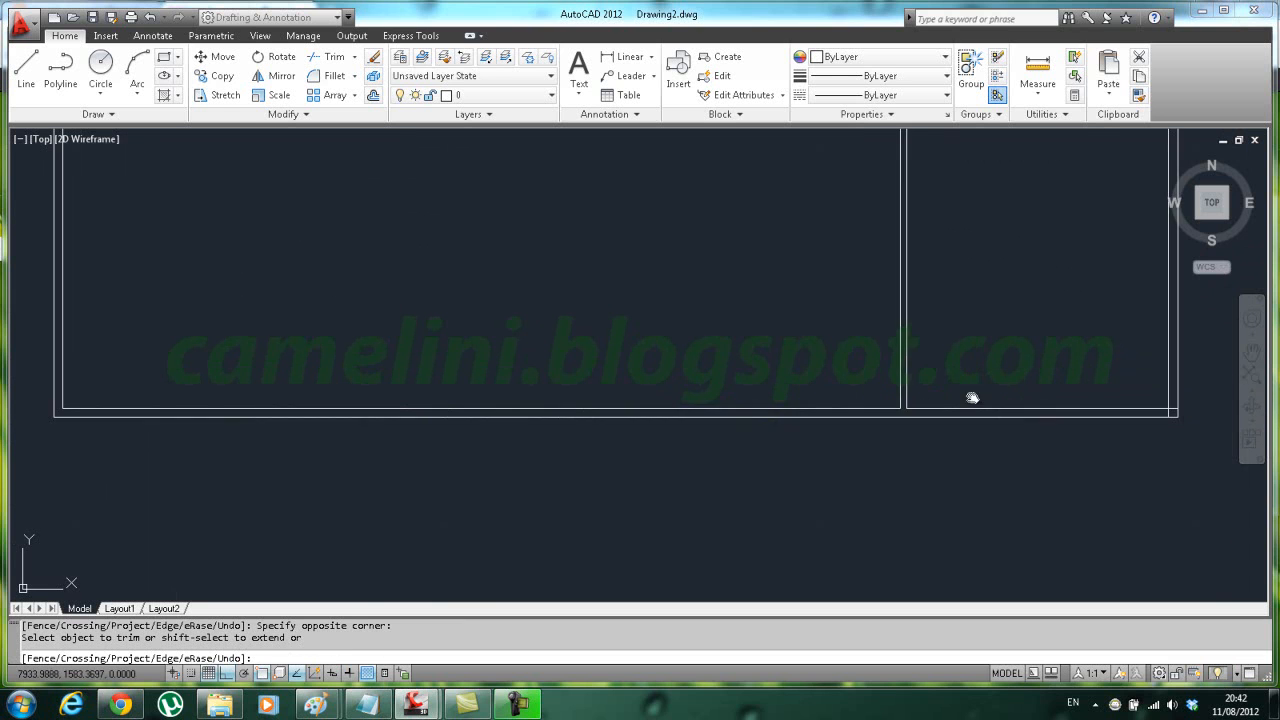
pyautogui.moveTo(1057, 387); pyautogui.dragTo(731, 334, button='middle')
pyautogui.scroll(10, 739, 339)
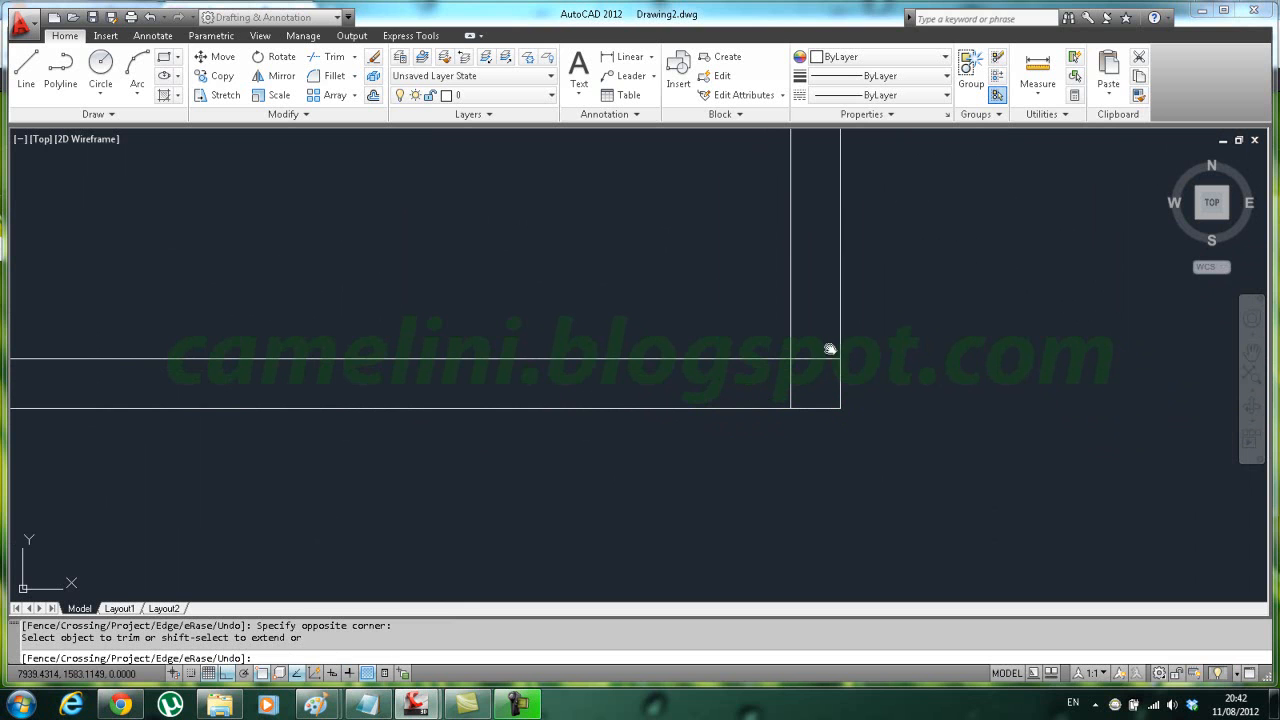
pyautogui.scroll(-10, 775, 377)
pyautogui.moveTo(717, 357)
pyautogui.mouseDown(button='middle')
pyautogui.moveTo(783, 392)
pyautogui.moveTo(784, 378)
pyautogui.mouseUp(button='middle')
pyautogui.scroll(3, 703, 337)
pyautogui.scroll(-1, 694, 340)
pyautogui.scroll(1, 723, 360)
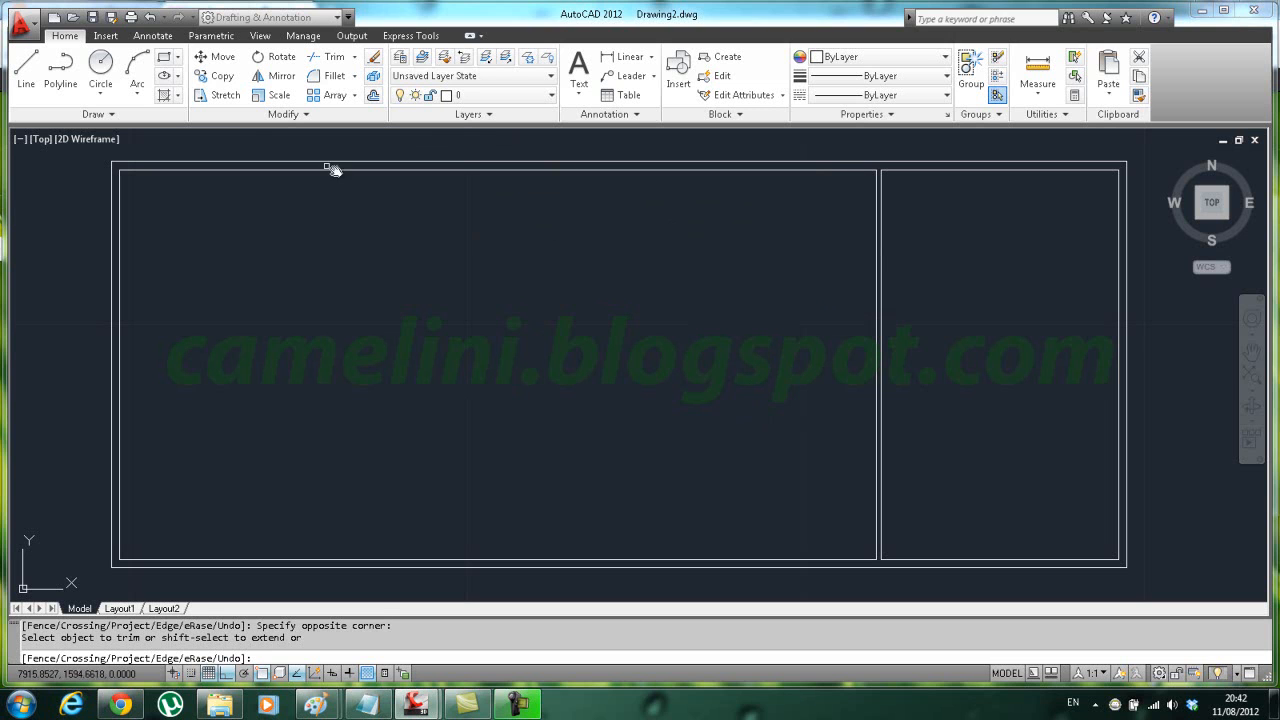
pyautogui.press('Escape')
pyautogui.press('Escape')
pyautogui.press('Escape')
# Step: Offset the large room's inner top wall line downward and the partition's left line to the left, both by 5
pyautogui.write('o')
pyautogui.press('Return')
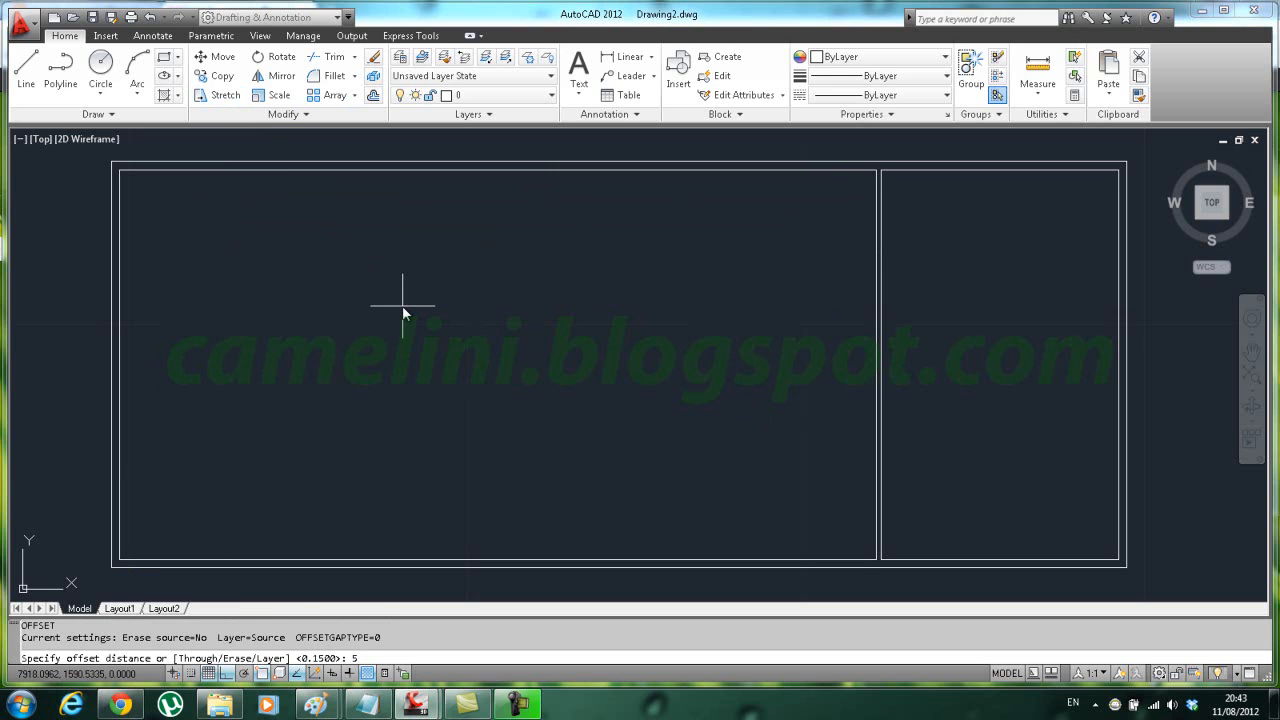
pyautogui.write('5')
pyautogui.press('Return')
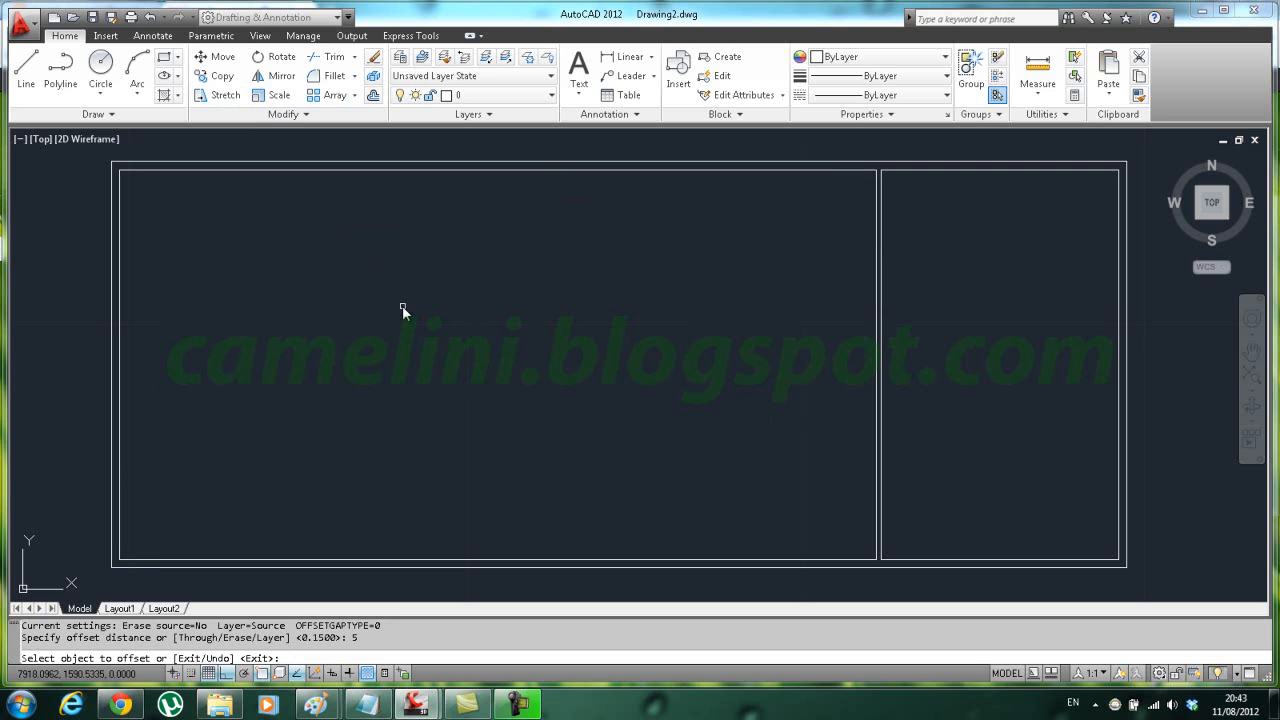
pyautogui.click(727, 171)
pyautogui.click(723, 292)
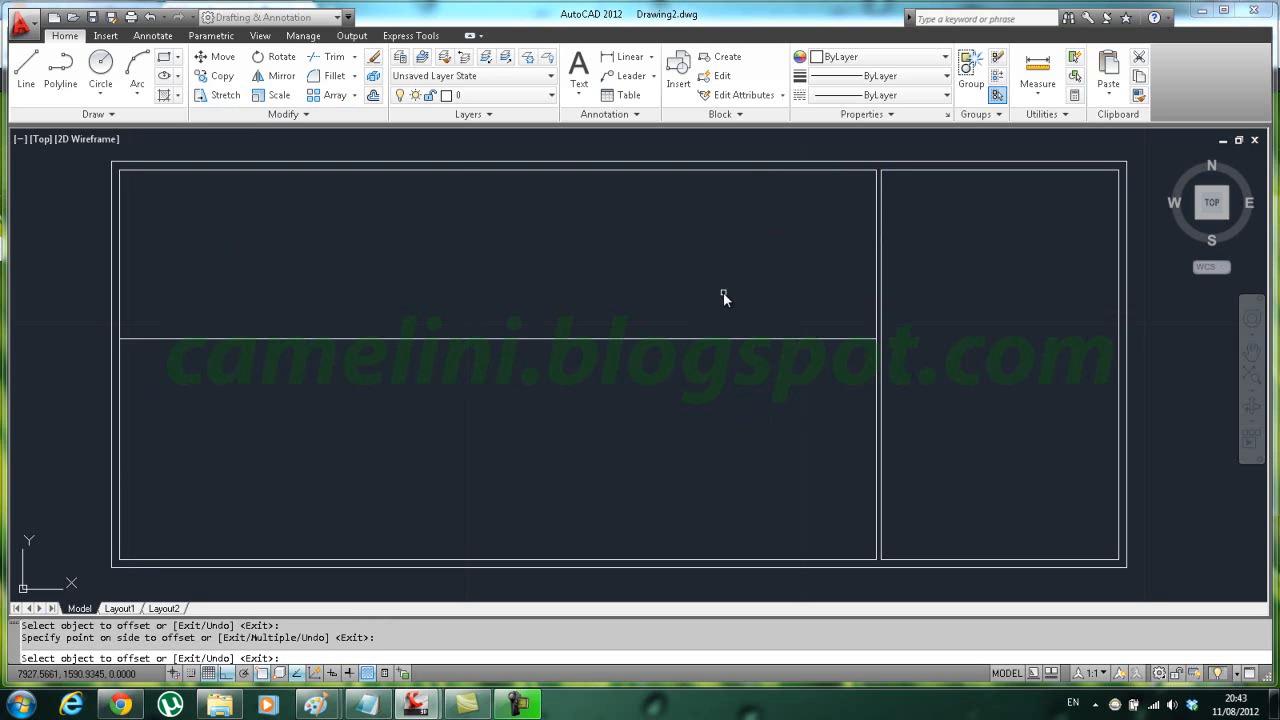
pyautogui.click(876, 254)
pyautogui.click(663, 253)
pyautogui.press('Escape')
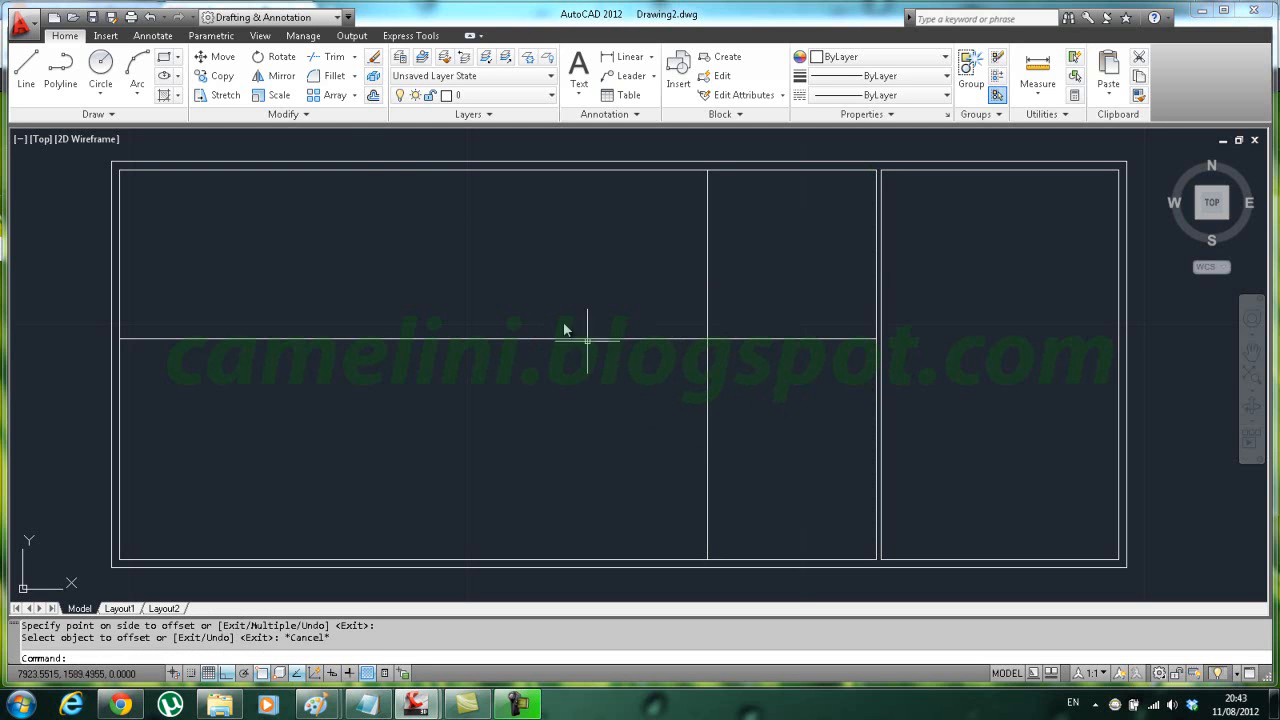
# Step: Trim the two new offset lines beyond their crossing, leaving a square room between the top wall and the partition
pyautogui.write('tr')
pyautogui.press('Return')
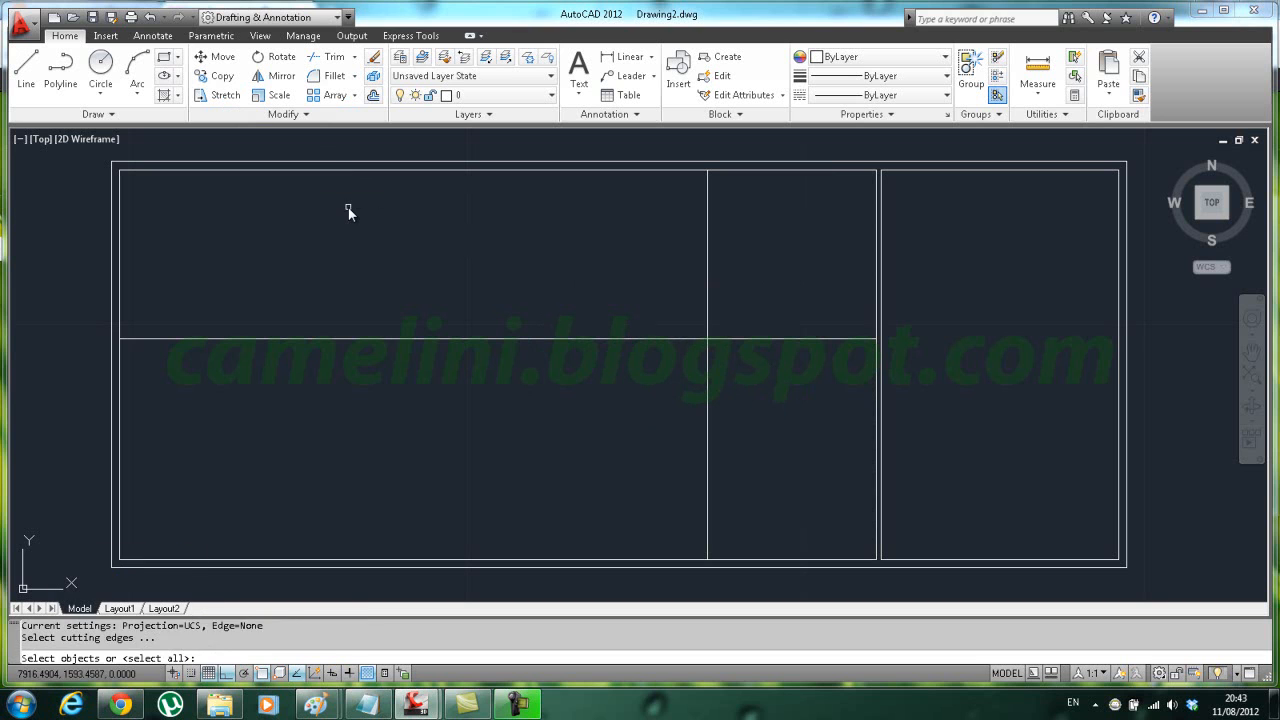
pyautogui.click(639, 393)
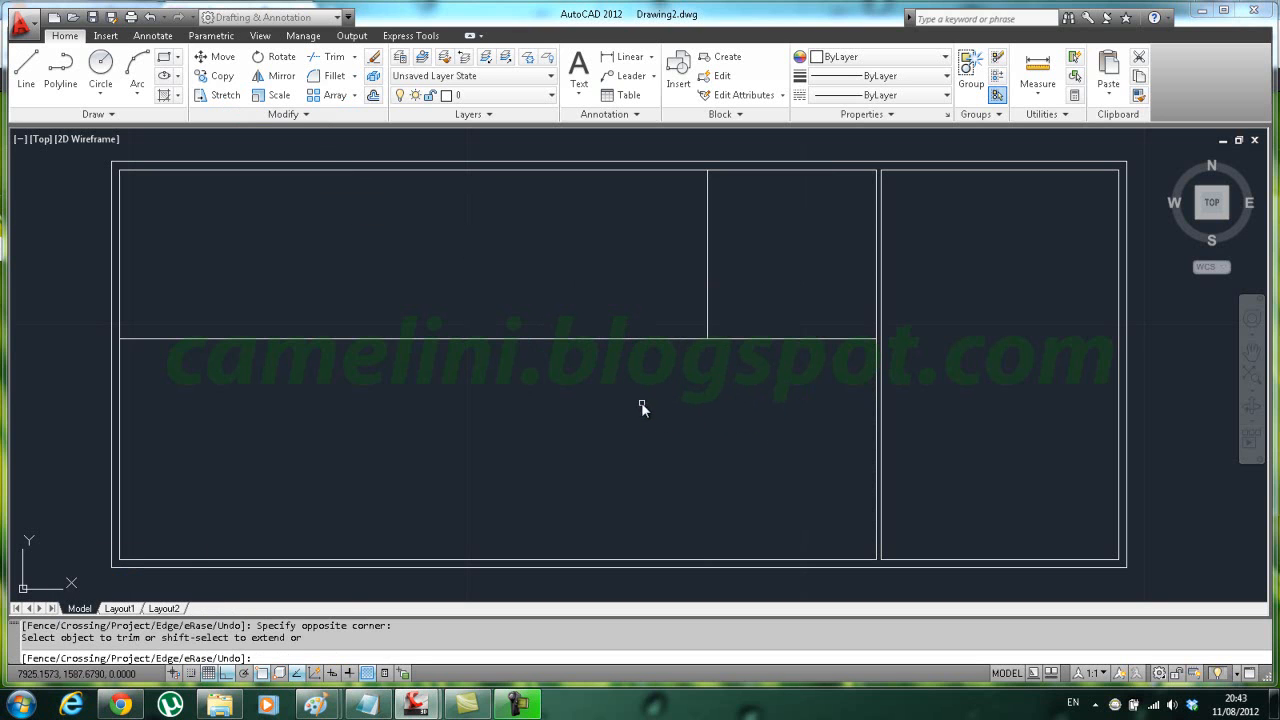
pyautogui.click(546, 300)
pyautogui.press('Escape')
pyautogui.scroll(1, 720, 245)
pyautogui.scroll(-2, 716, 260)
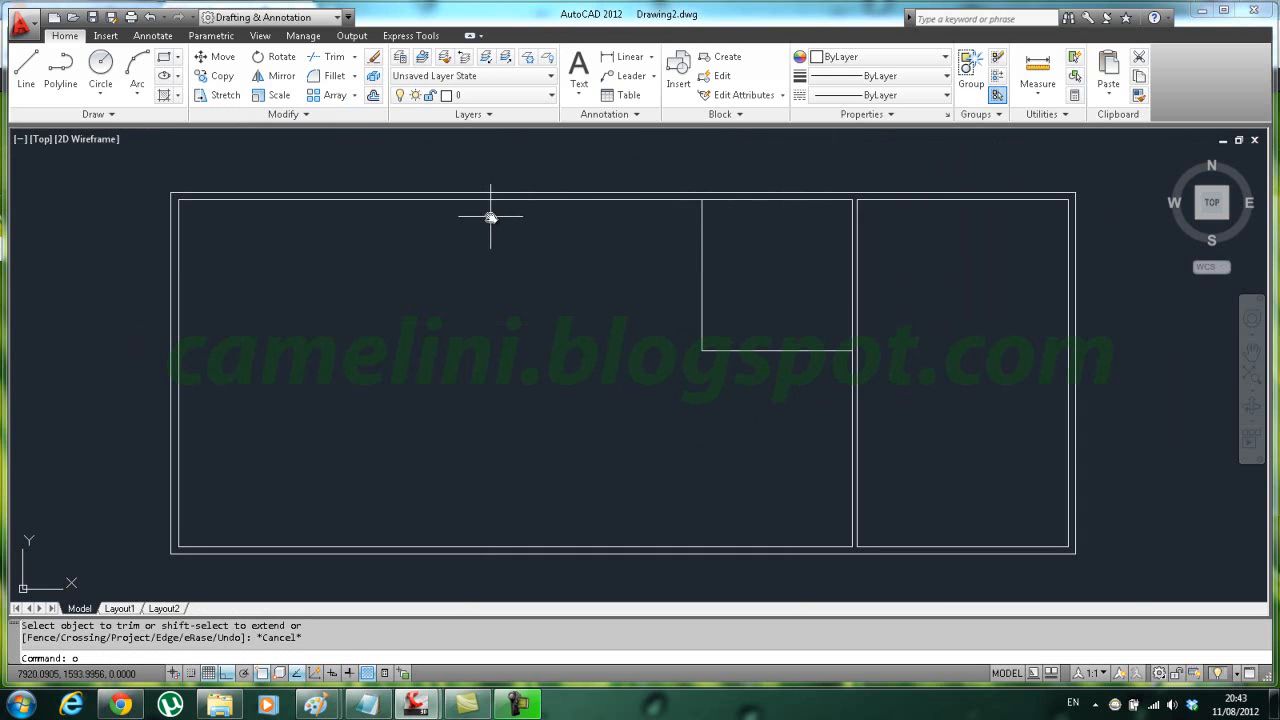
# Step: Offset the square room's left wall line to the left and its lower wall line downward, both by 0.15
pyautogui.write('o')
pyautogui.press('Return')
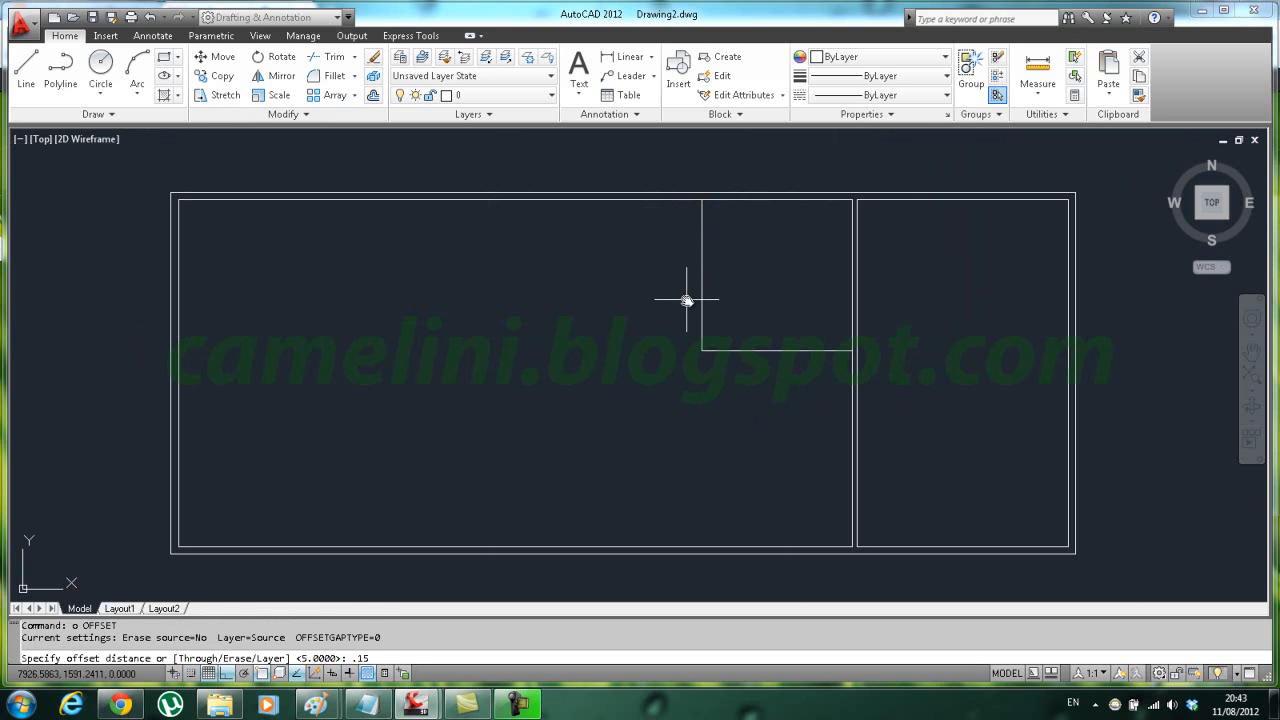
pyautogui.write('.15')
pyautogui.press('Return')
pyautogui.click(700, 285)
pyautogui.click(686, 280)
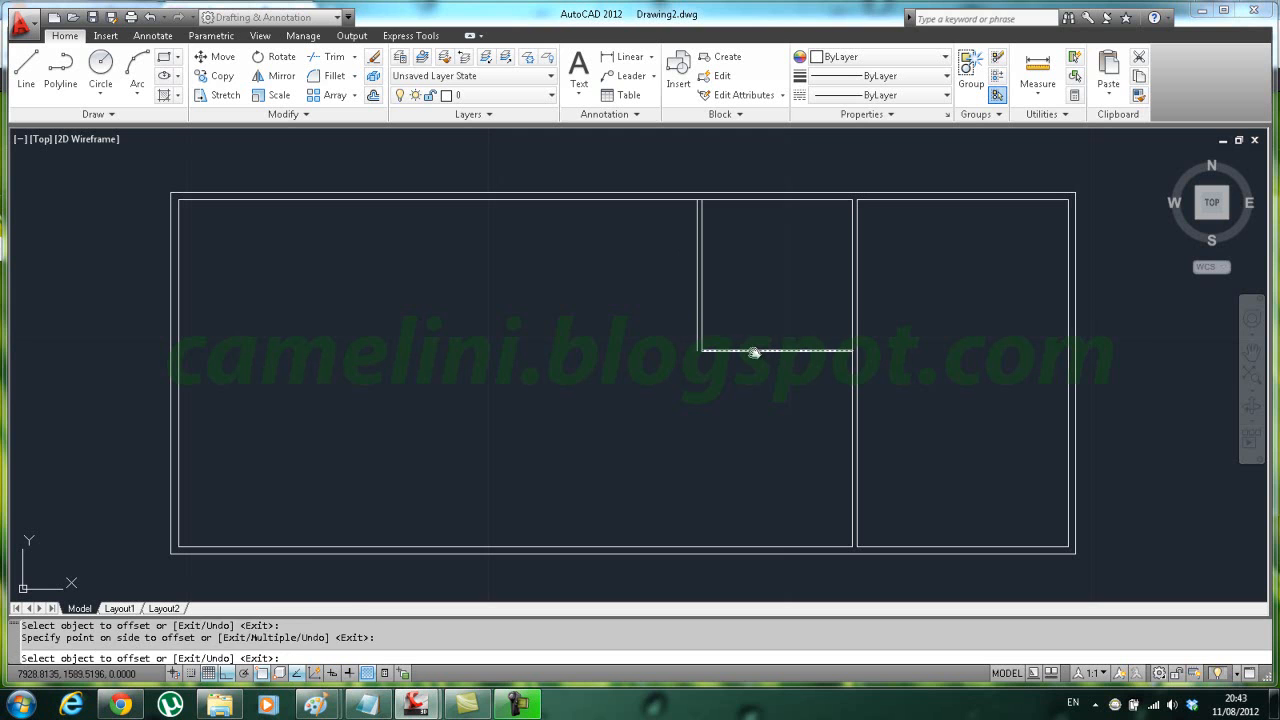
pyautogui.press('Escape')
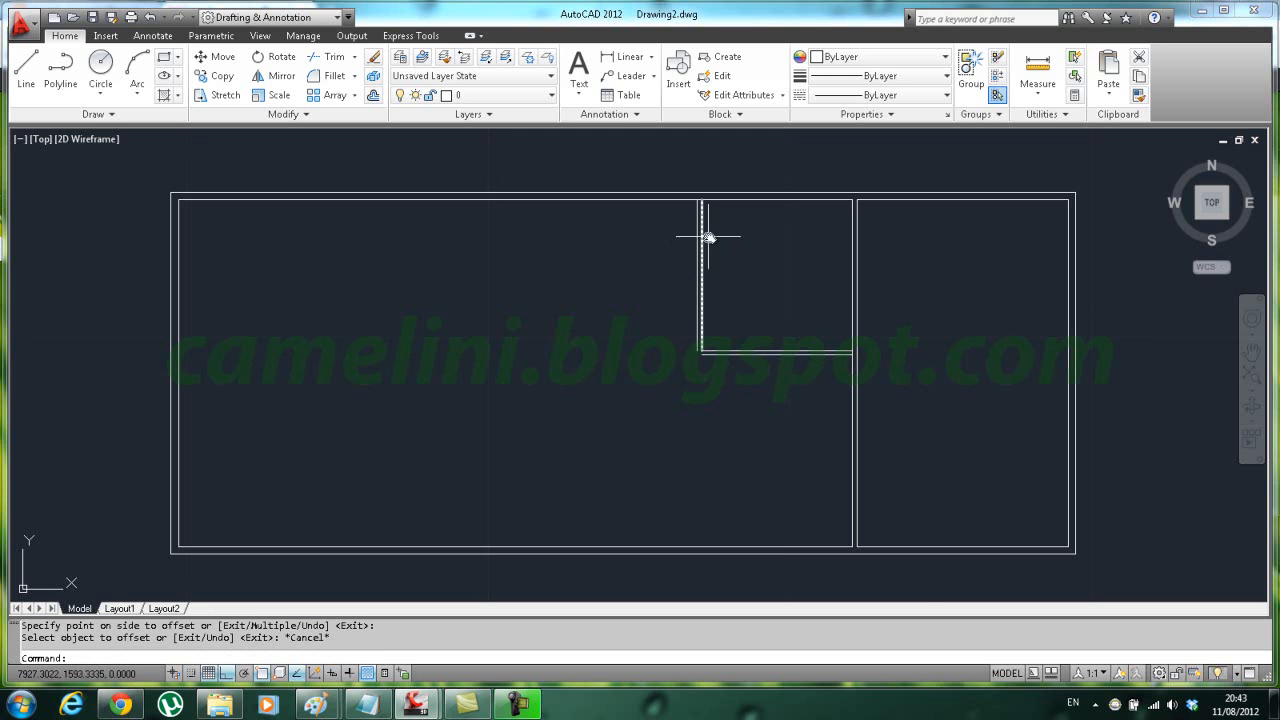
# Step: Trim the existing wall lines between the square room's double wall lines where they join the top wall and the partition
pyautogui.scroll(3, 691, 194)
pyautogui.scroll(4, 752, 386)
pyautogui.scroll(-5, 757, 391)
pyautogui.moveTo(643, 278)
pyautogui.mouseDown(button='middle')
pyautogui.moveTo(712, 373)
pyautogui.moveTo(651, 311)
pyautogui.mouseUp(button='middle')
pyautogui.scroll(2, 712, 374)
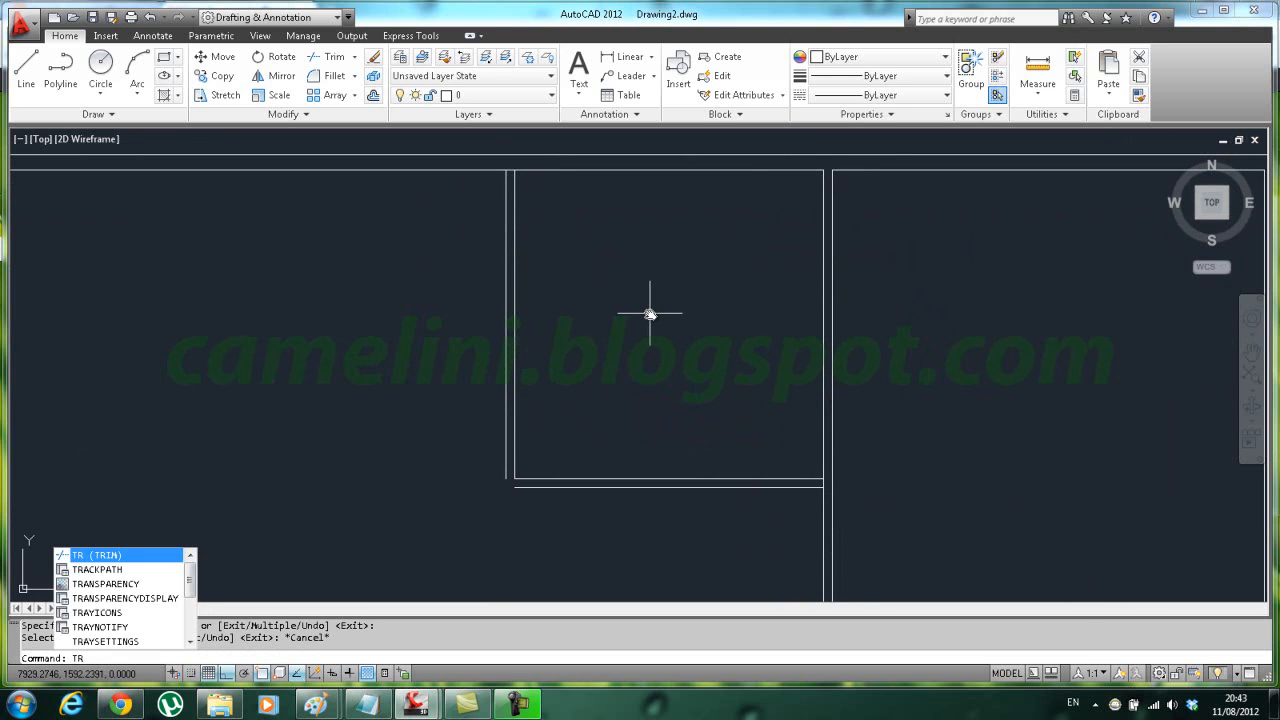
pyautogui.press('Return')
pyautogui.press('Return')
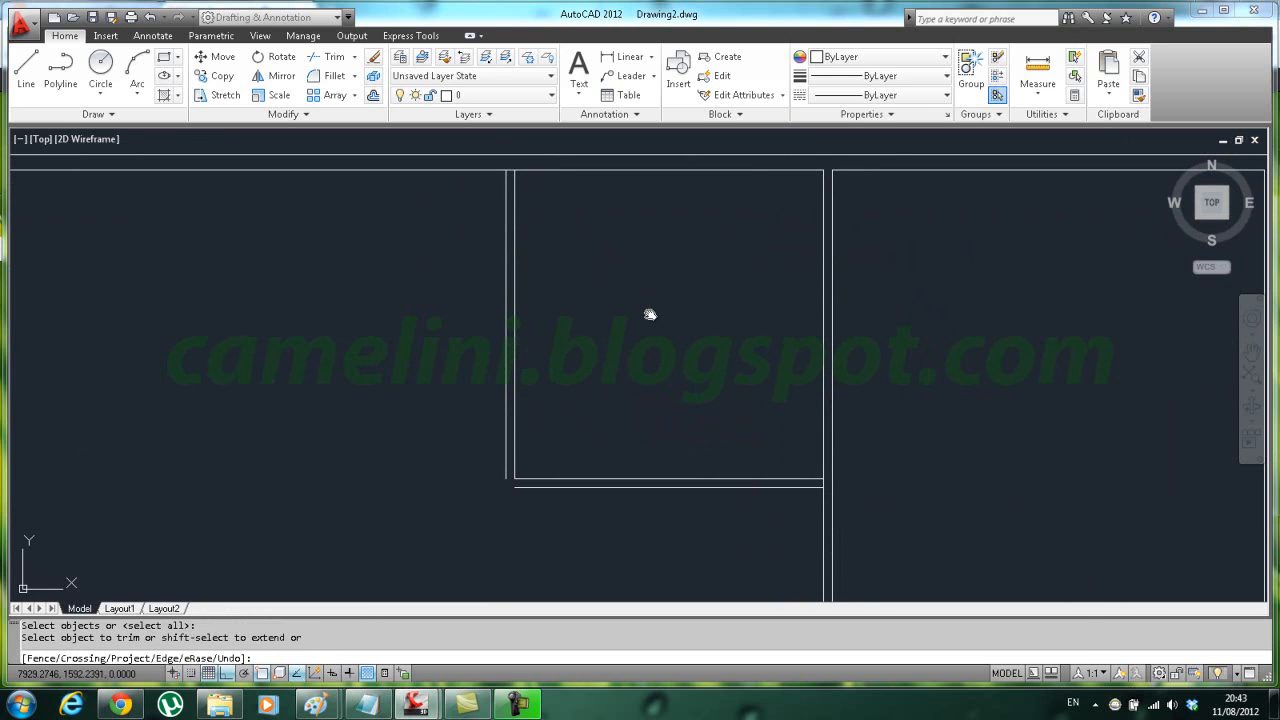
pyautogui.scroll(3, 517, 180)
pyautogui.scroll(-4, 743, 334)
pyautogui.scroll(4, 700, 380)
pyautogui.scroll(-5, 600, 395)
pyautogui.moveTo(624, 360); pyautogui.dragTo(666, 400, button='middle')
pyautogui.scroll(2, 635, 435)
pyautogui.moveTo(631, 440); pyautogui.dragTo(603, 500, button='middle')
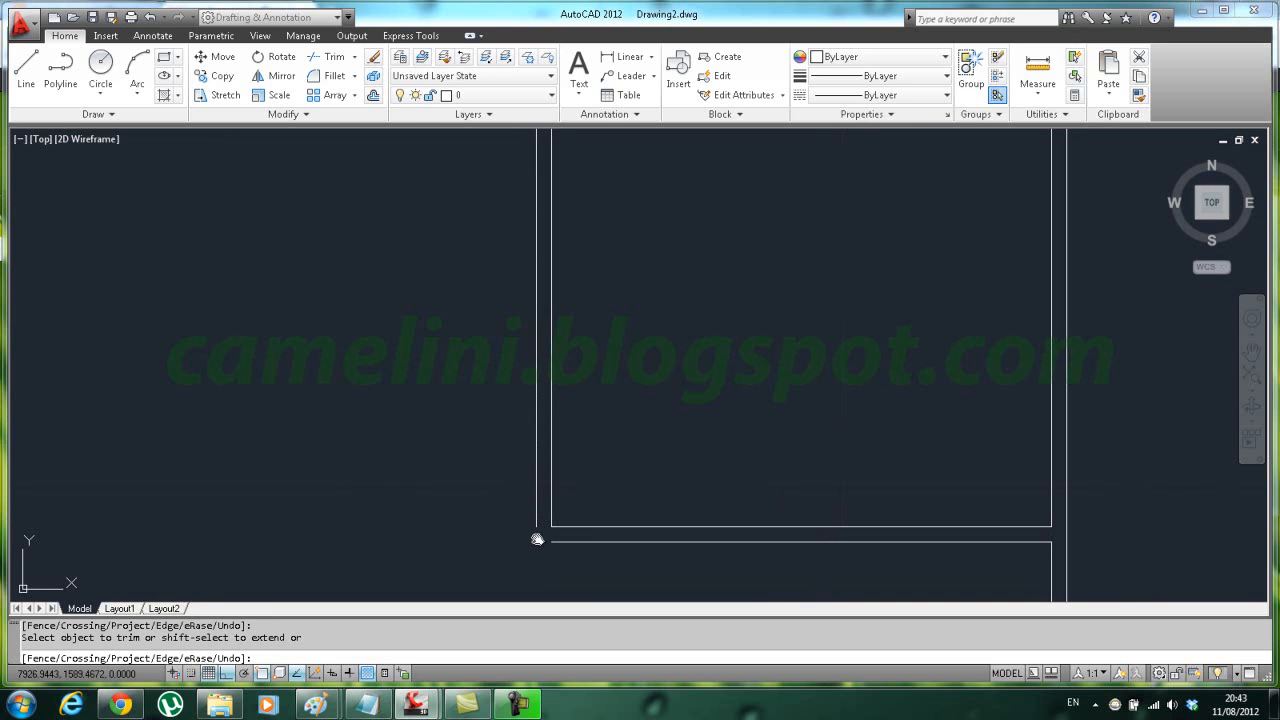
# Step: Join the square room's outer left and lower wall lines in a sharp corner using Fillet with radius 0
pyautogui.scroll(2, 548, 540)
pyautogui.moveTo(546, 540); pyautogui.dragTo(560, 467, button='middle')
pyautogui.scroll(2, 560, 467)
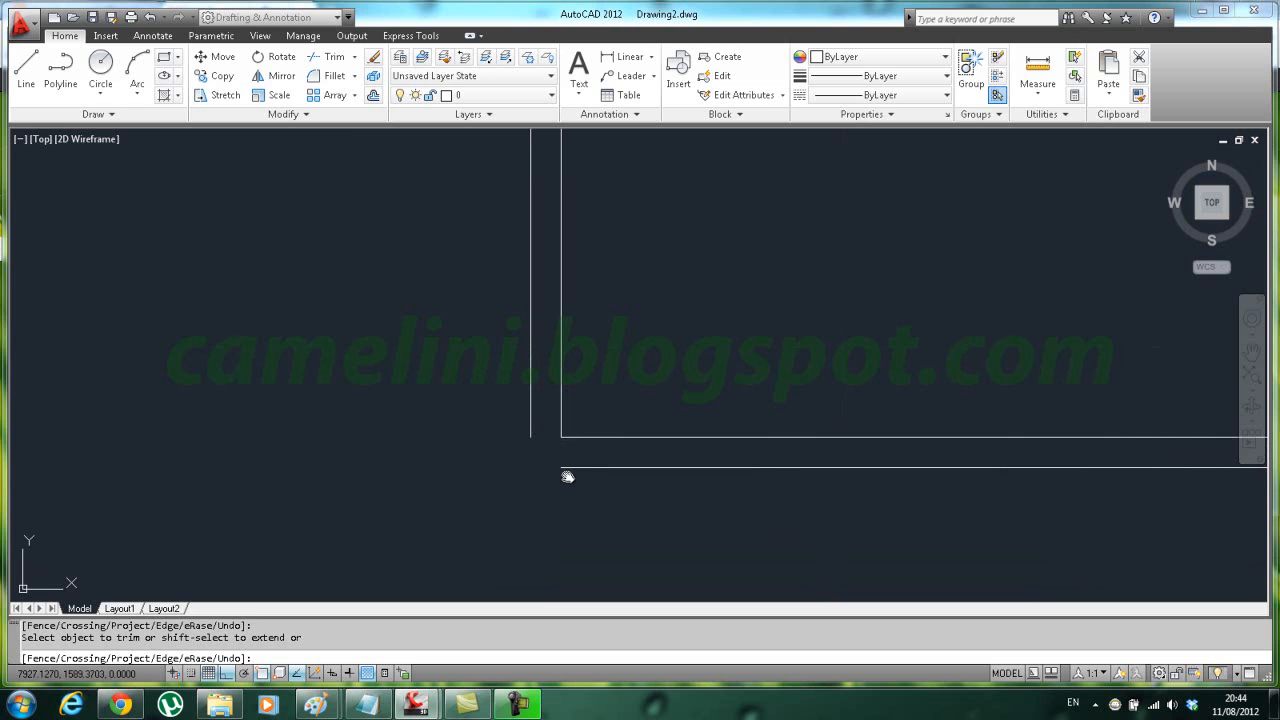
pyautogui.click(354, 76)
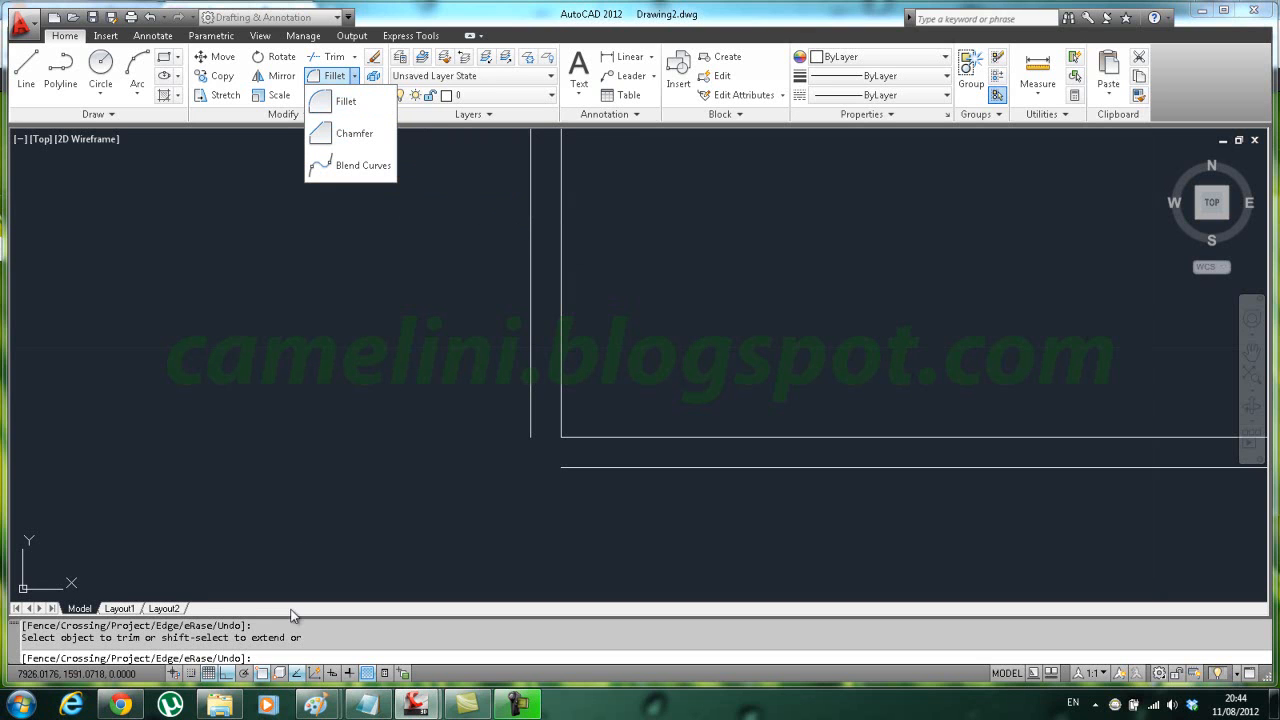
pyautogui.press('Escape')
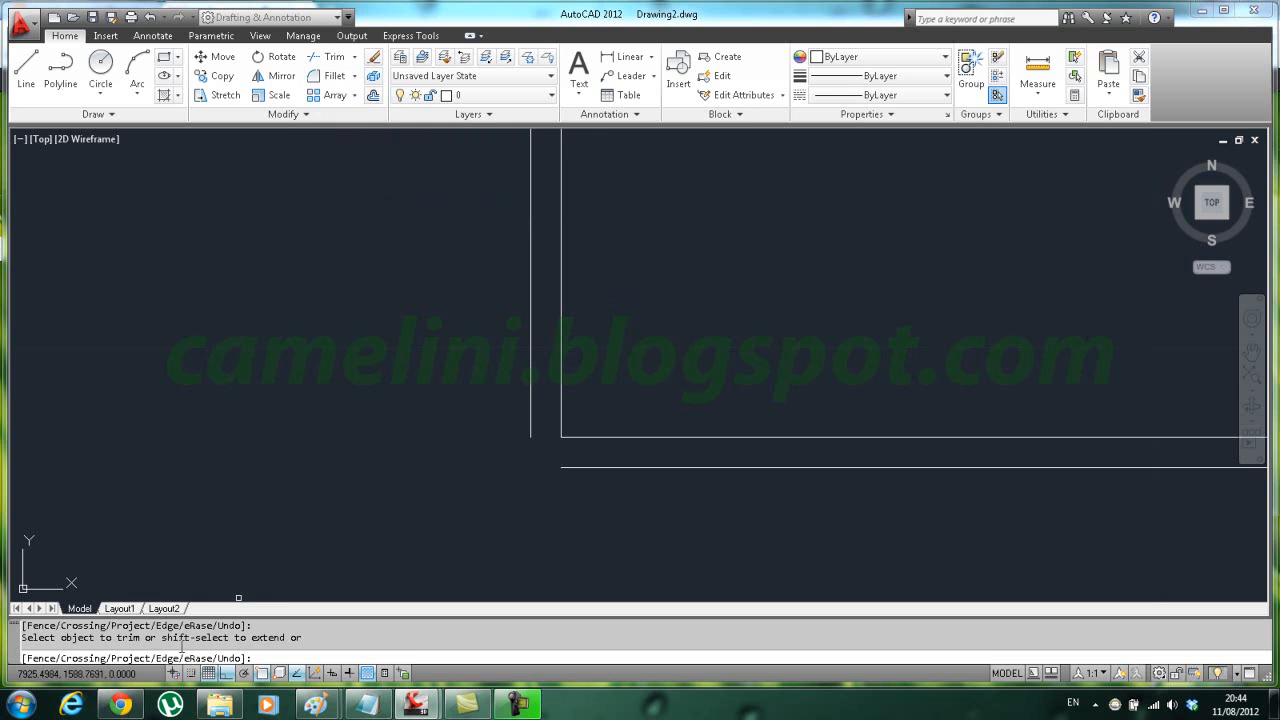
pyautogui.press('Escape')
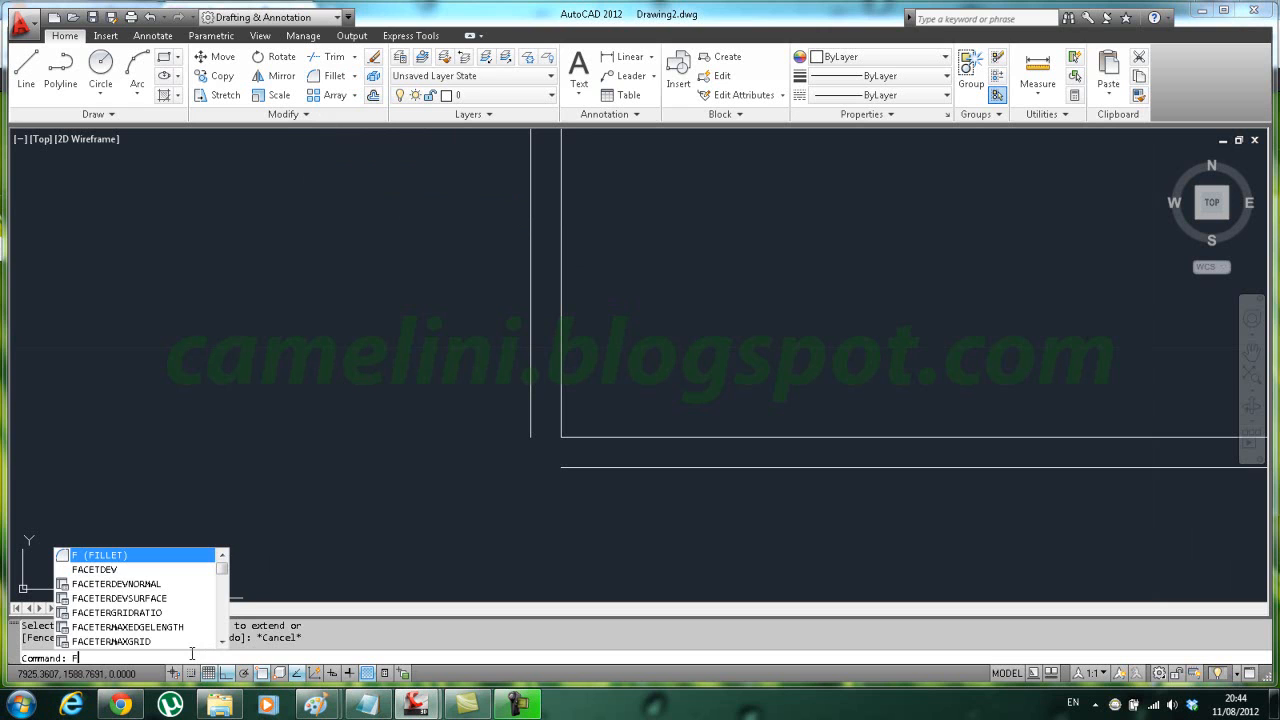
pyautogui.write('F')
pyautogui.press('Return')
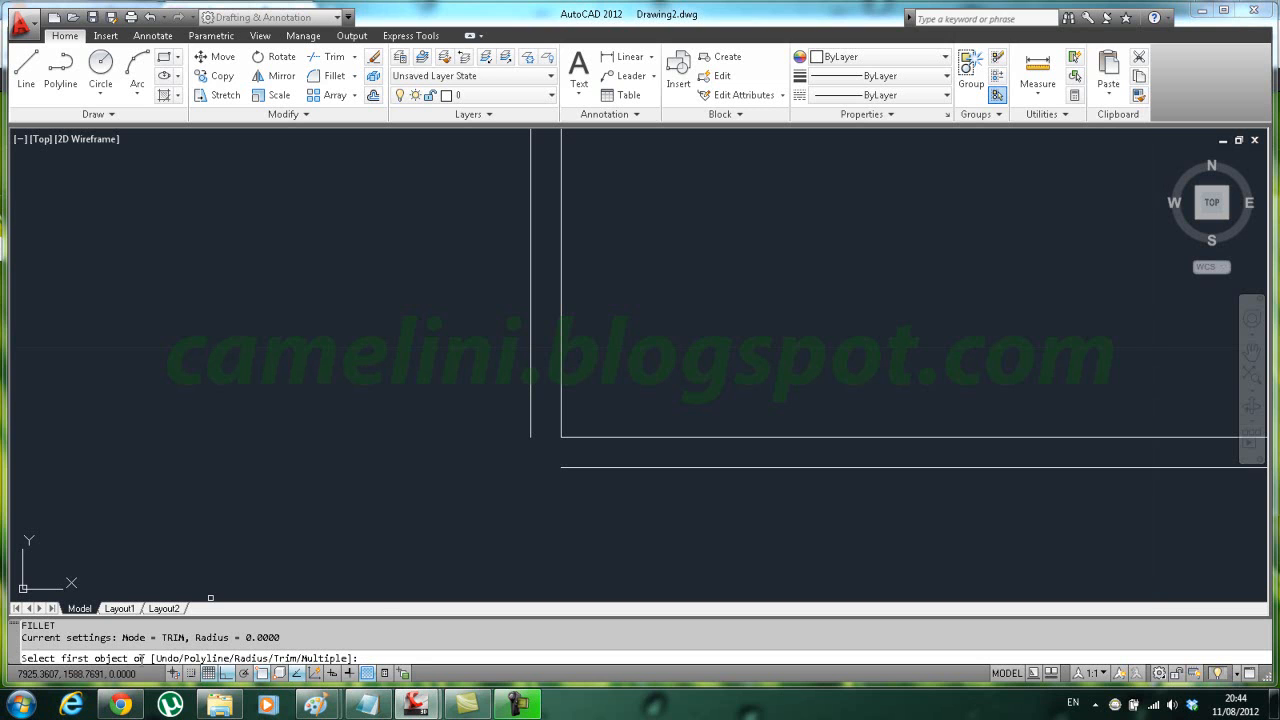
pyautogui.click(531, 400)
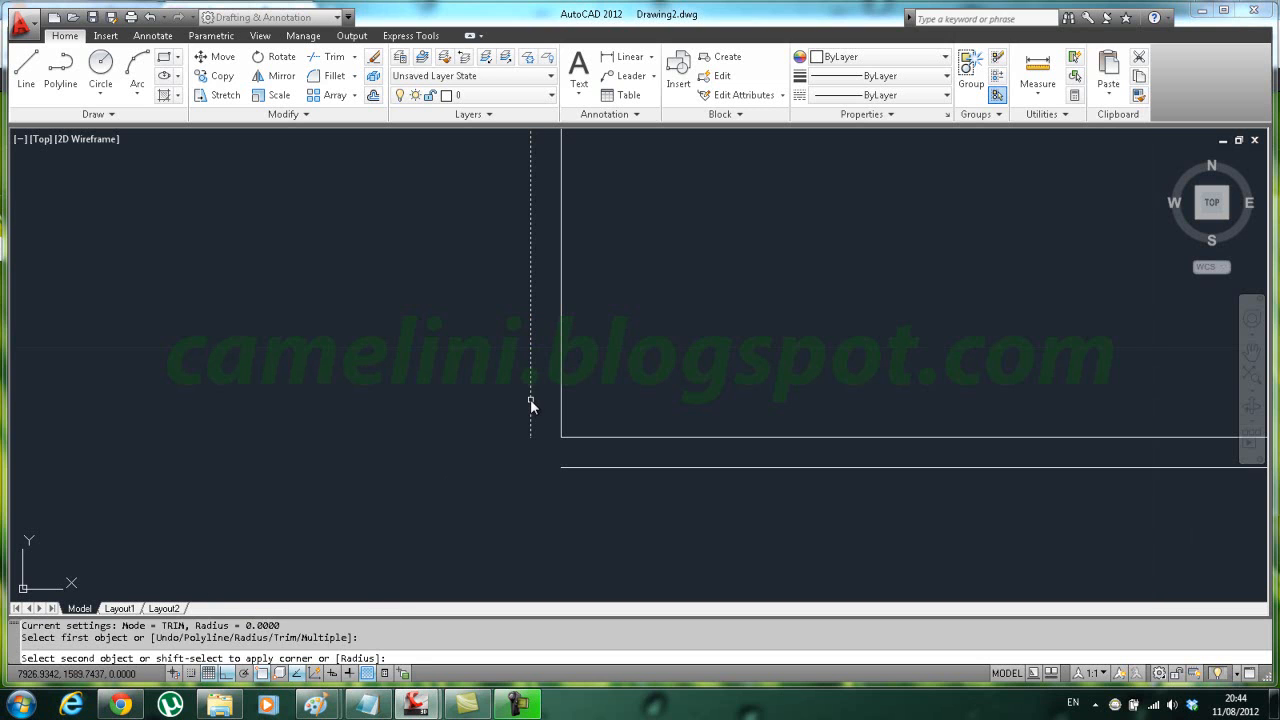
pyautogui.click(595, 469)
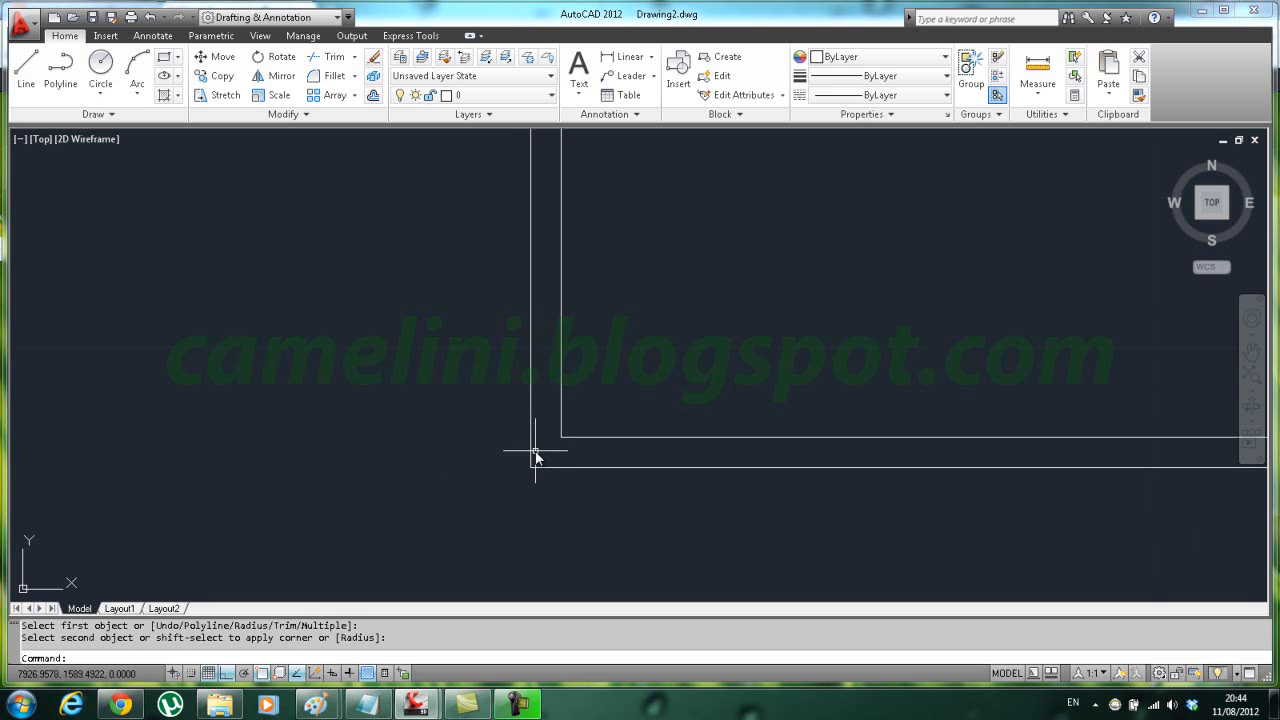
pyautogui.scroll(-1, 535, 455)
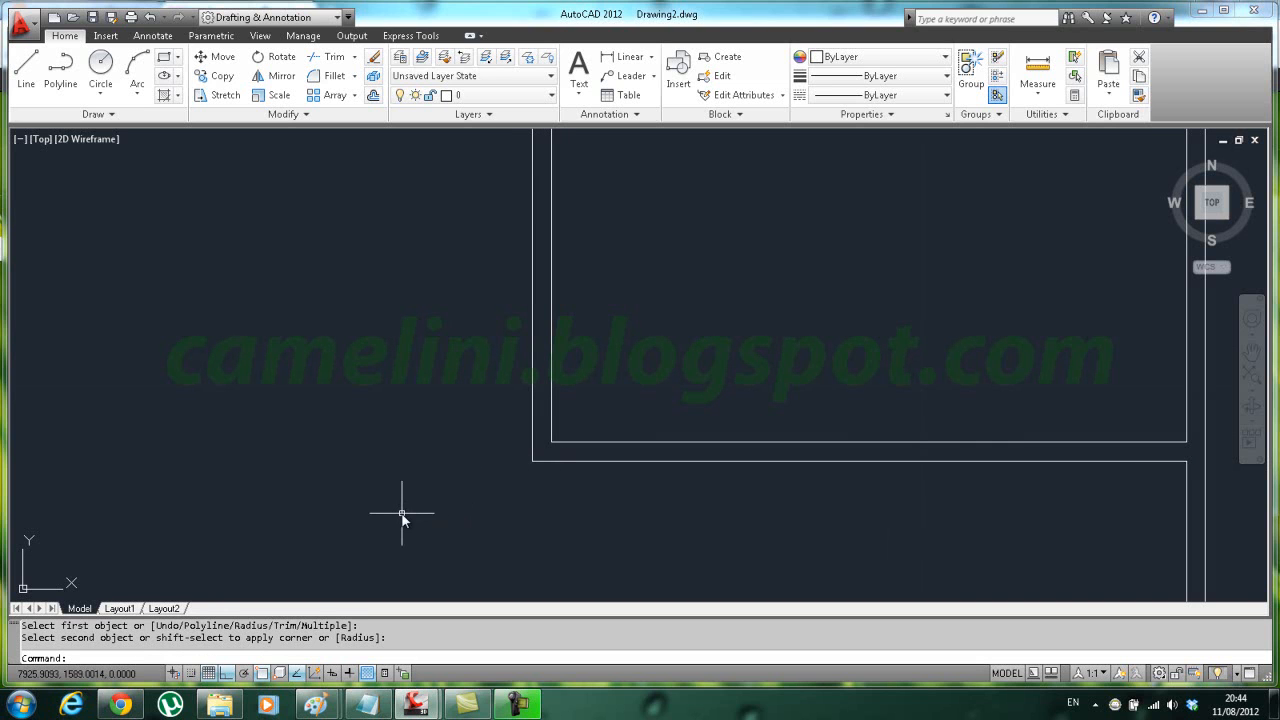
pyautogui.press('Return')
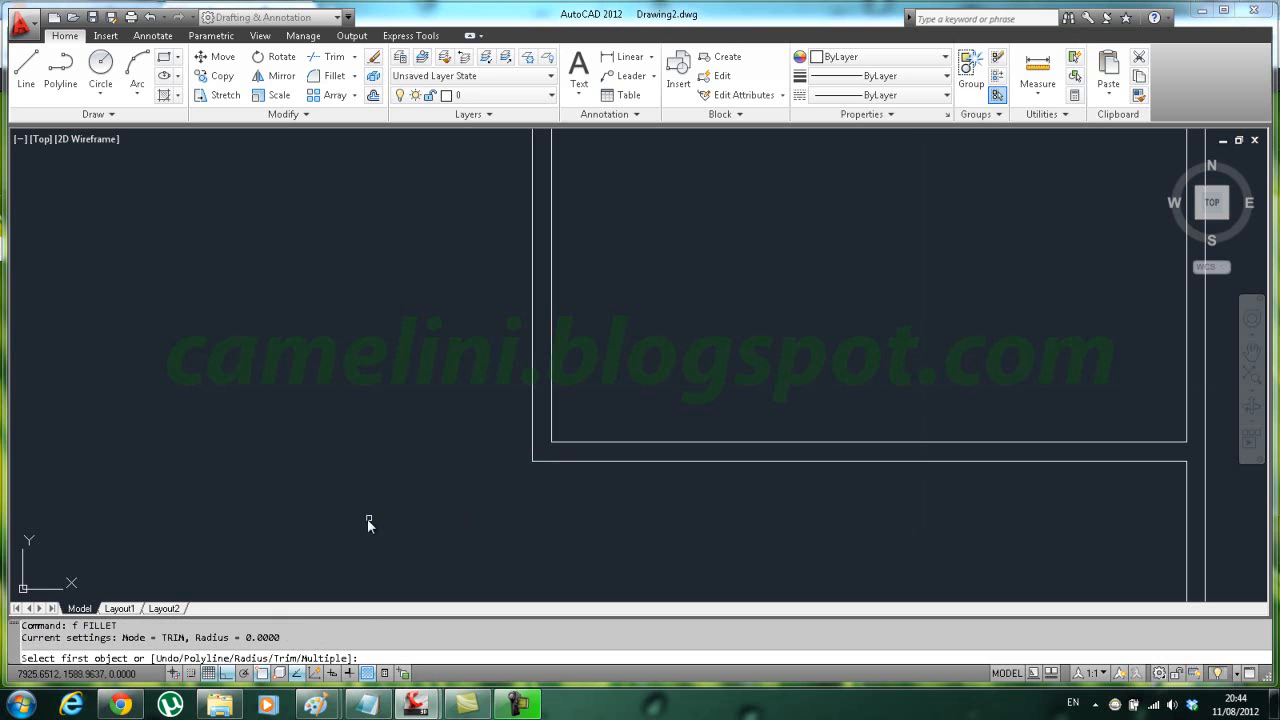
pyautogui.moveTo(195, 637); pyautogui.dragTo(276, 637)
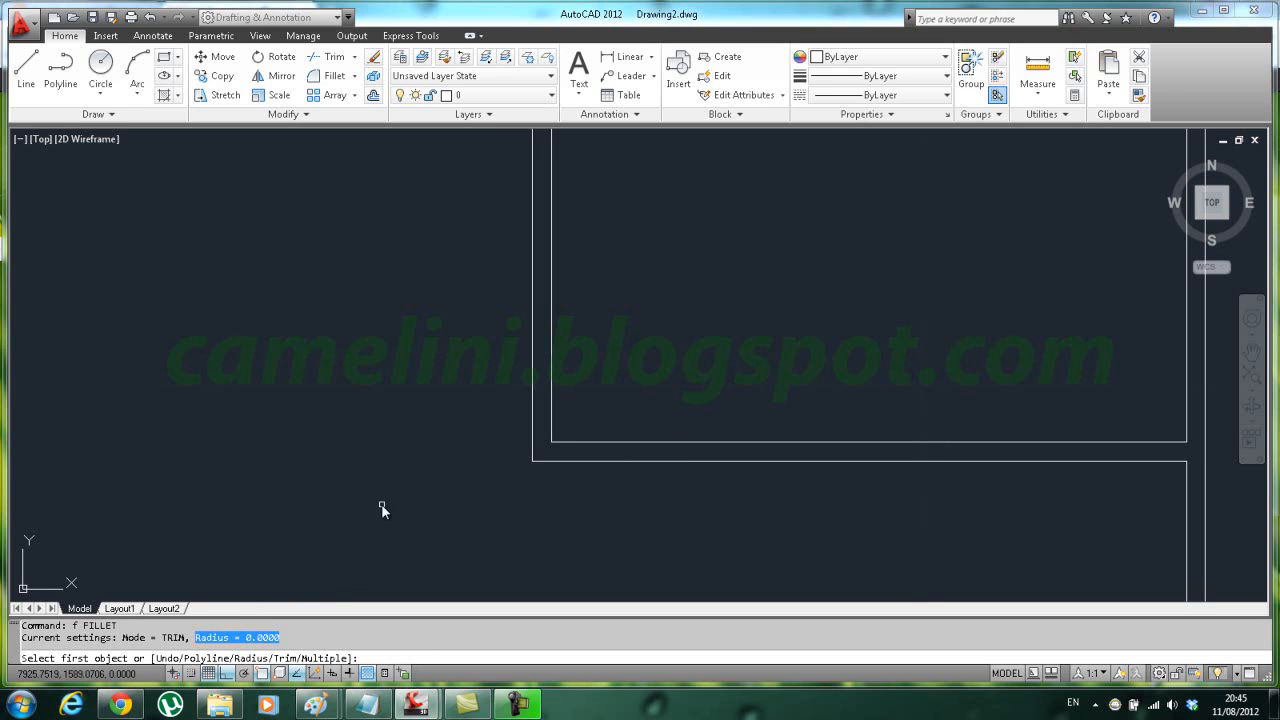
pyautogui.press('Escape')
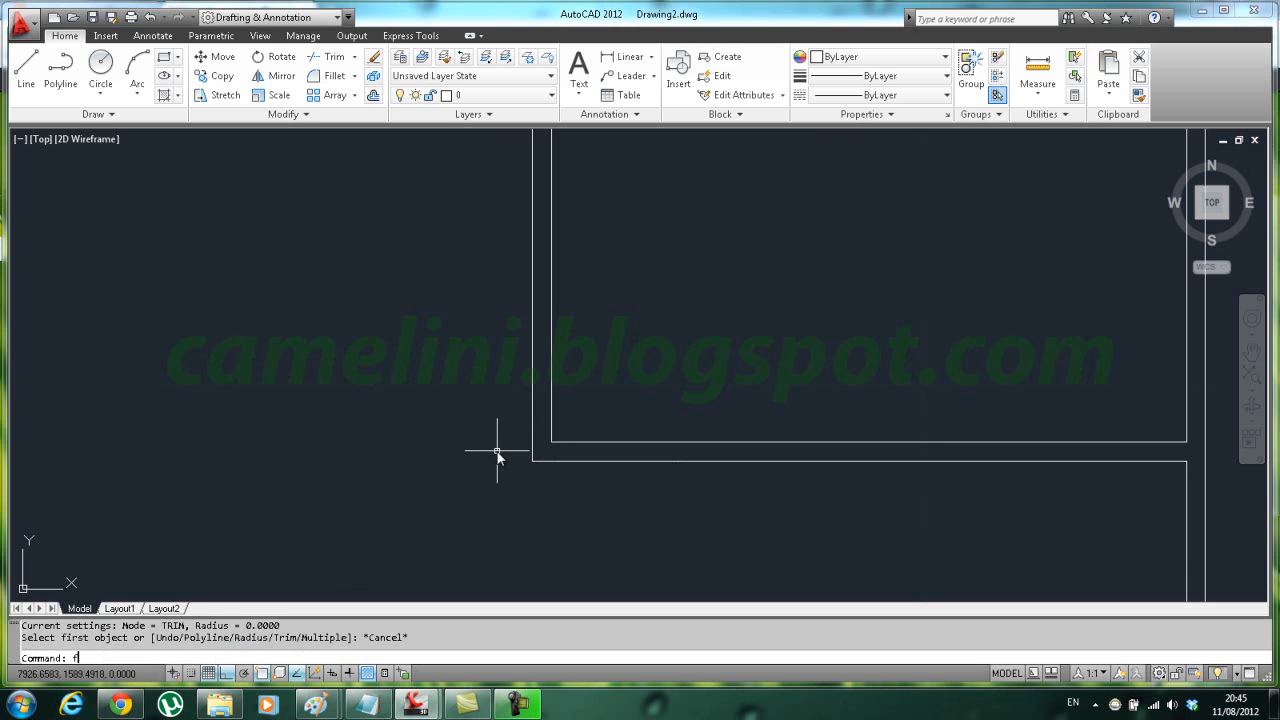
# Step: Fillet the square room's inner lower-left corner with a radius of 2
pyautogui.press('Return')
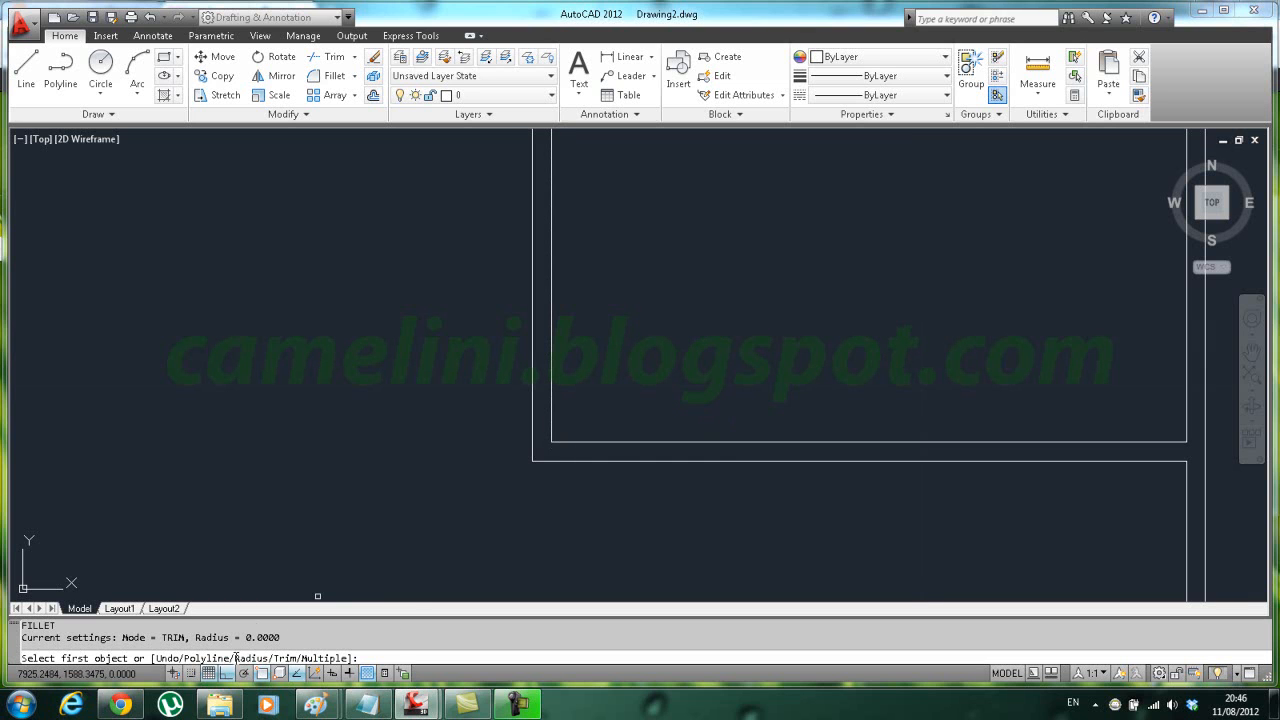
pyautogui.write('r')
pyautogui.press('Return')
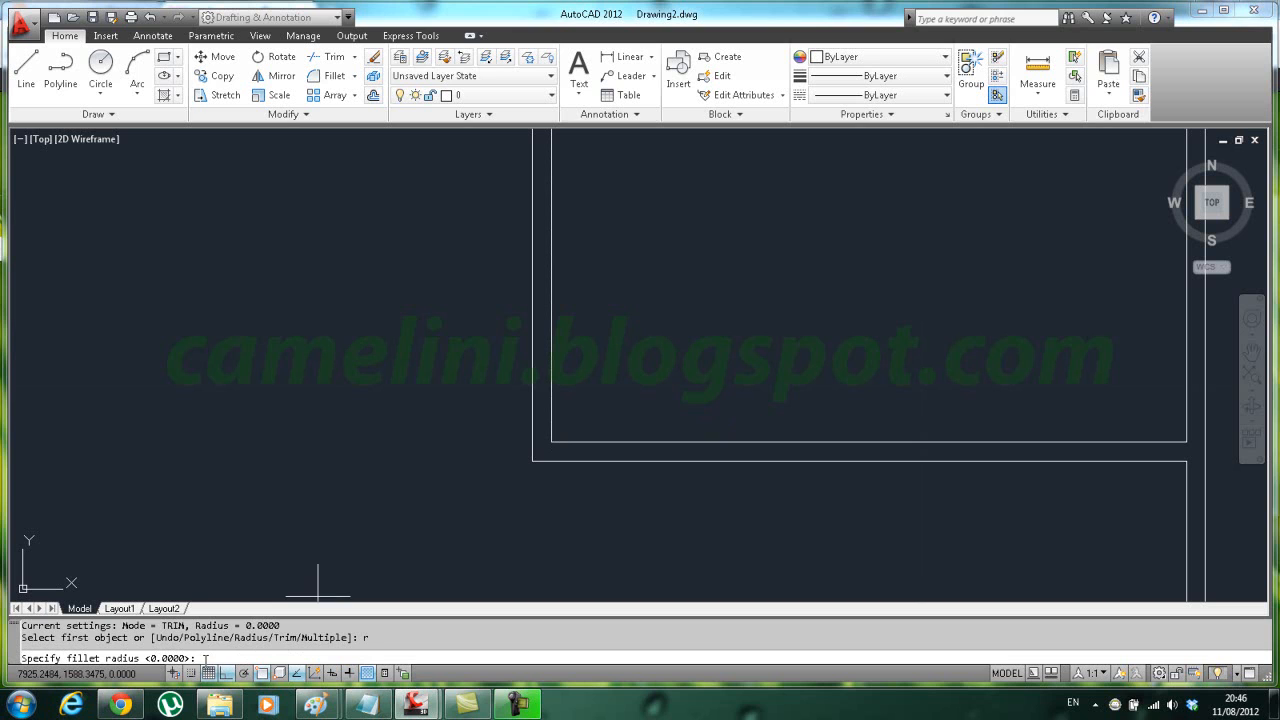
pyautogui.write('2')
pyautogui.press('Return')
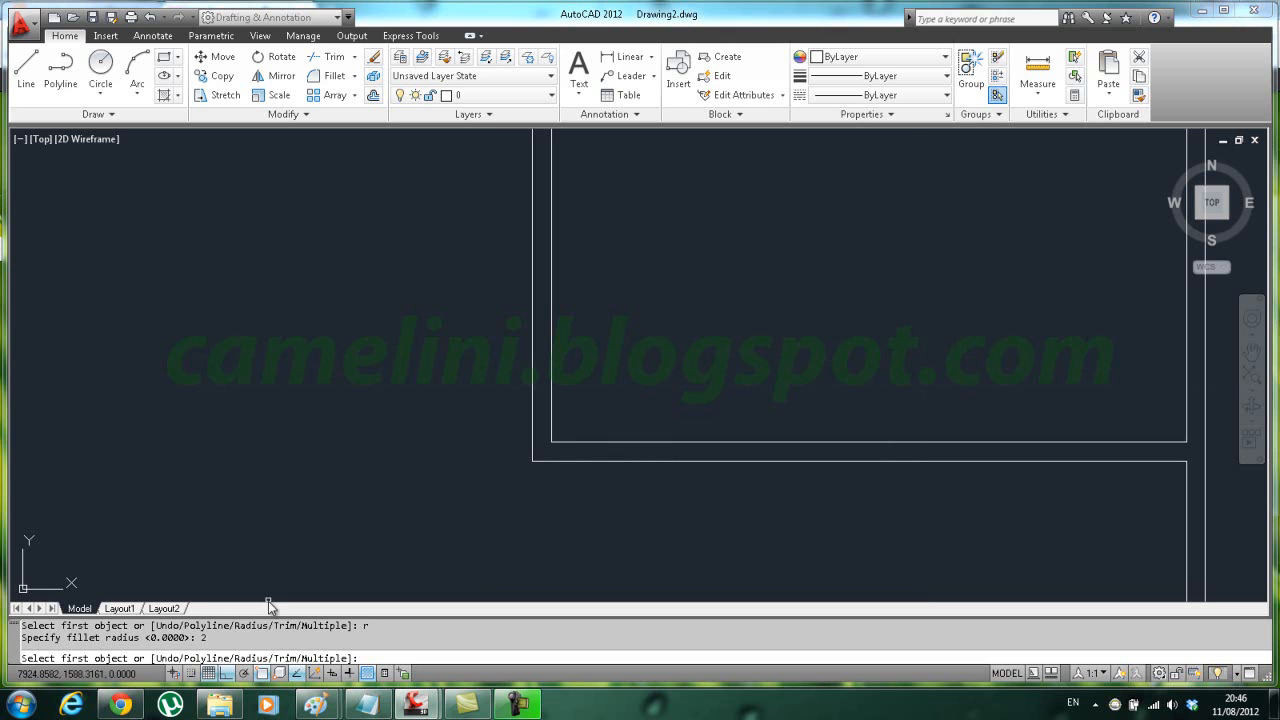
pyautogui.click(611, 441)
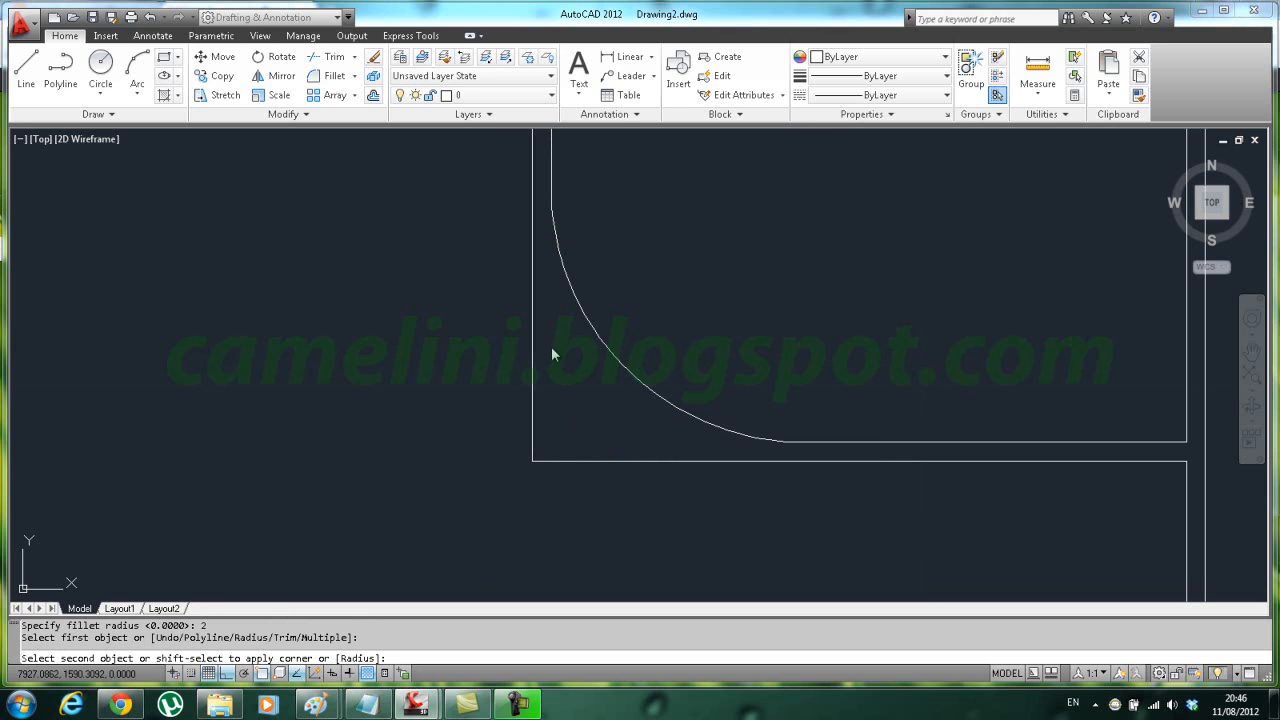
pyautogui.click(552, 350)
pyautogui.scroll(-2, 601, 374)
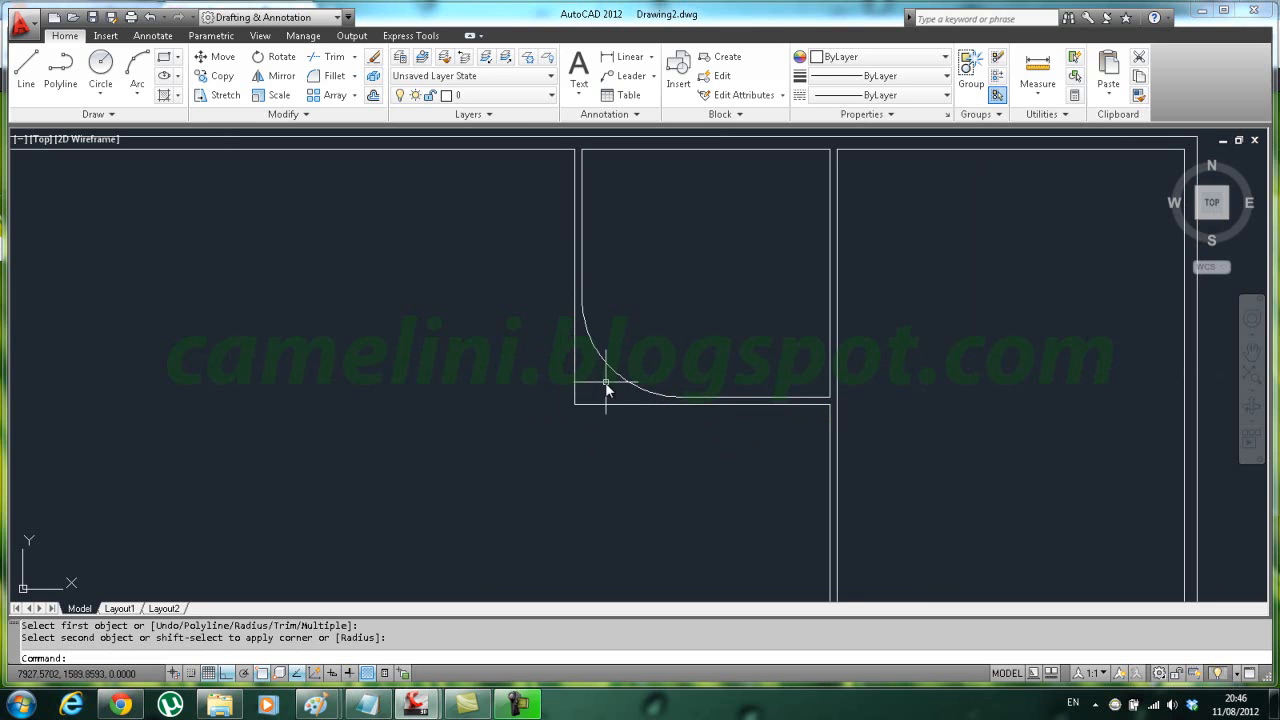
pyautogui.scroll(3, 608, 402)
pyautogui.scroll(-3, 608, 402)
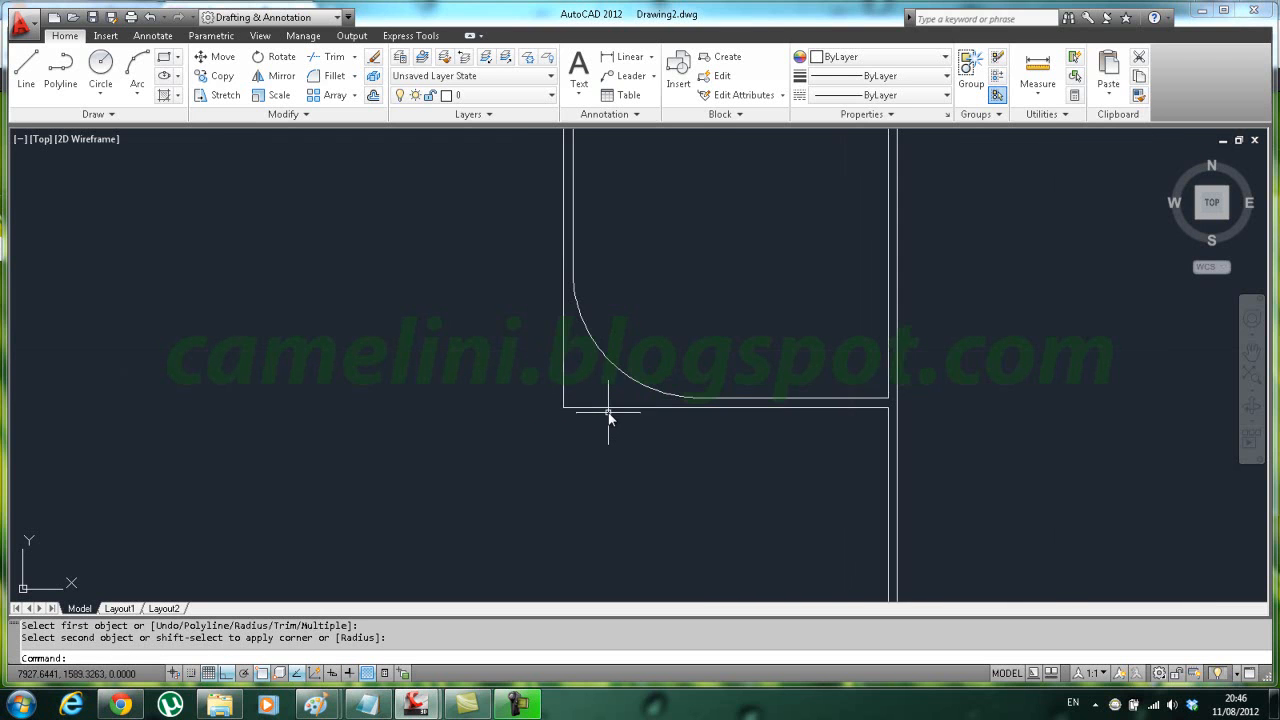
# Step: Offset the rounded inner corner arc outward by 0.15, toward the outer wall corner
pyautogui.moveTo(603, 371); pyautogui.dragTo(566, 420, button='middle')
pyautogui.scroll(2, 566, 418)
pyautogui.scroll(2, 565, 413)
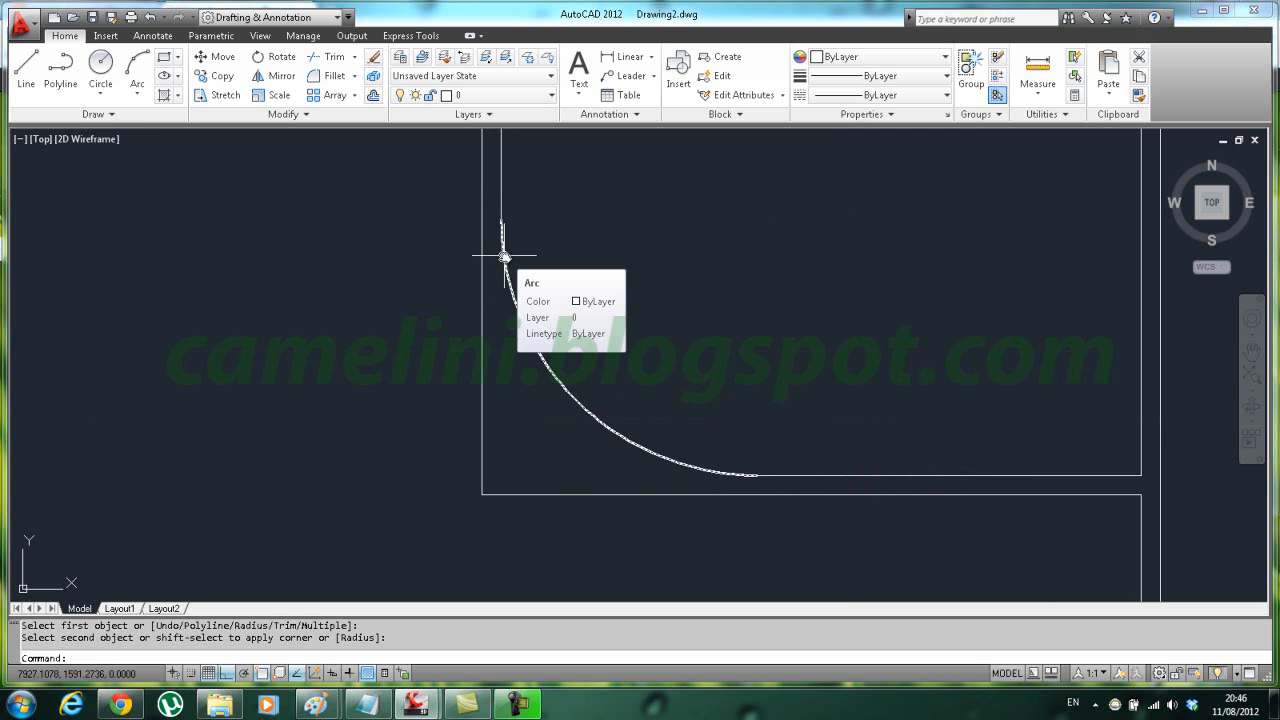
pyautogui.click(544, 358)
pyautogui.press('Escape')
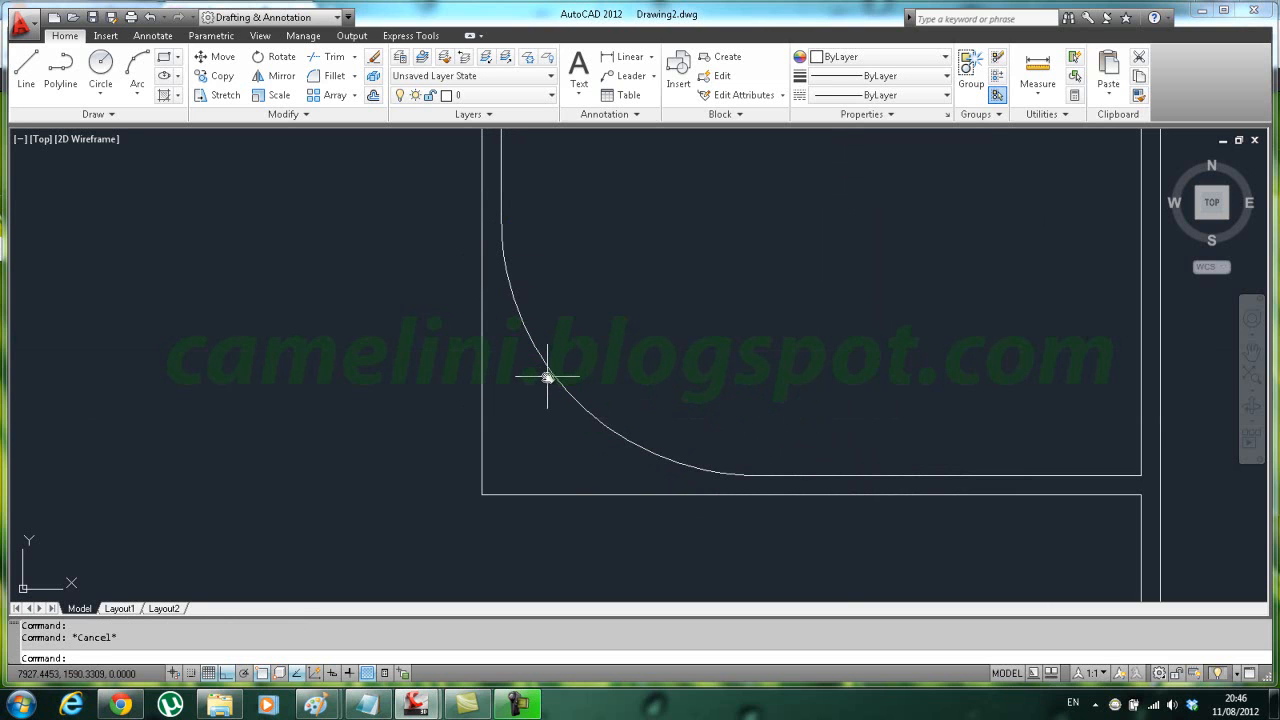
pyautogui.write('o')
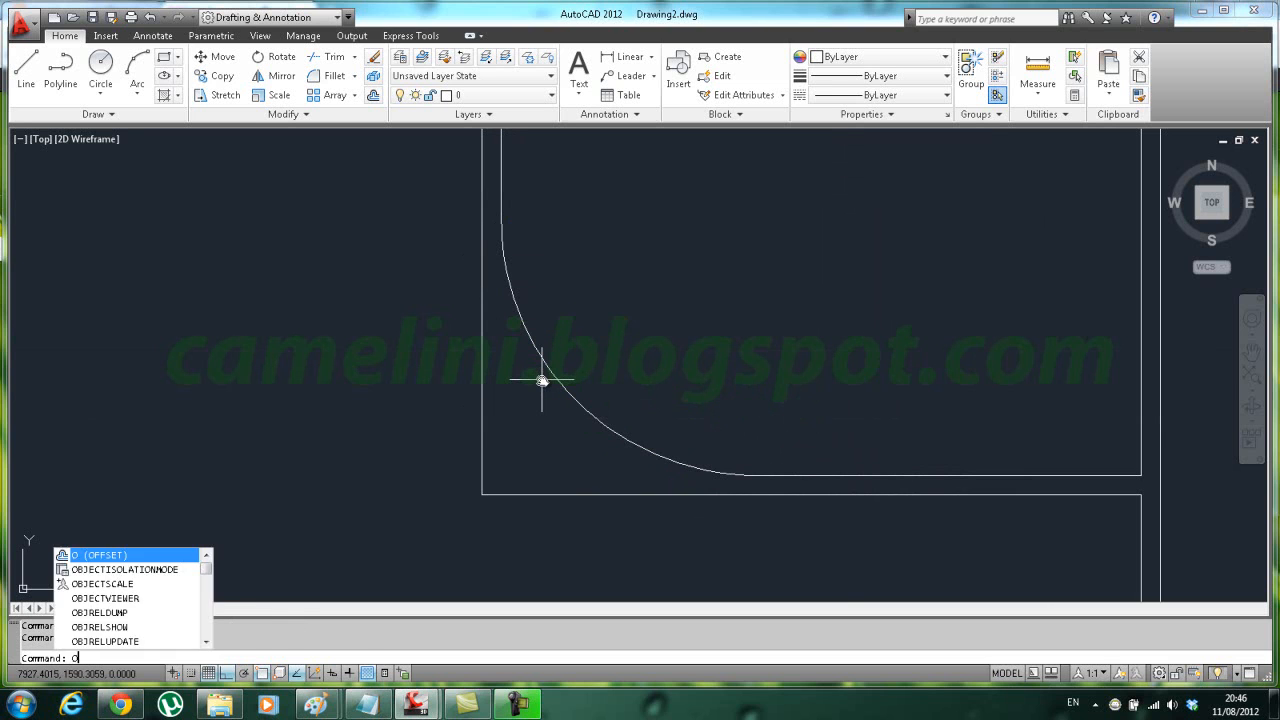
pyautogui.press('Return')
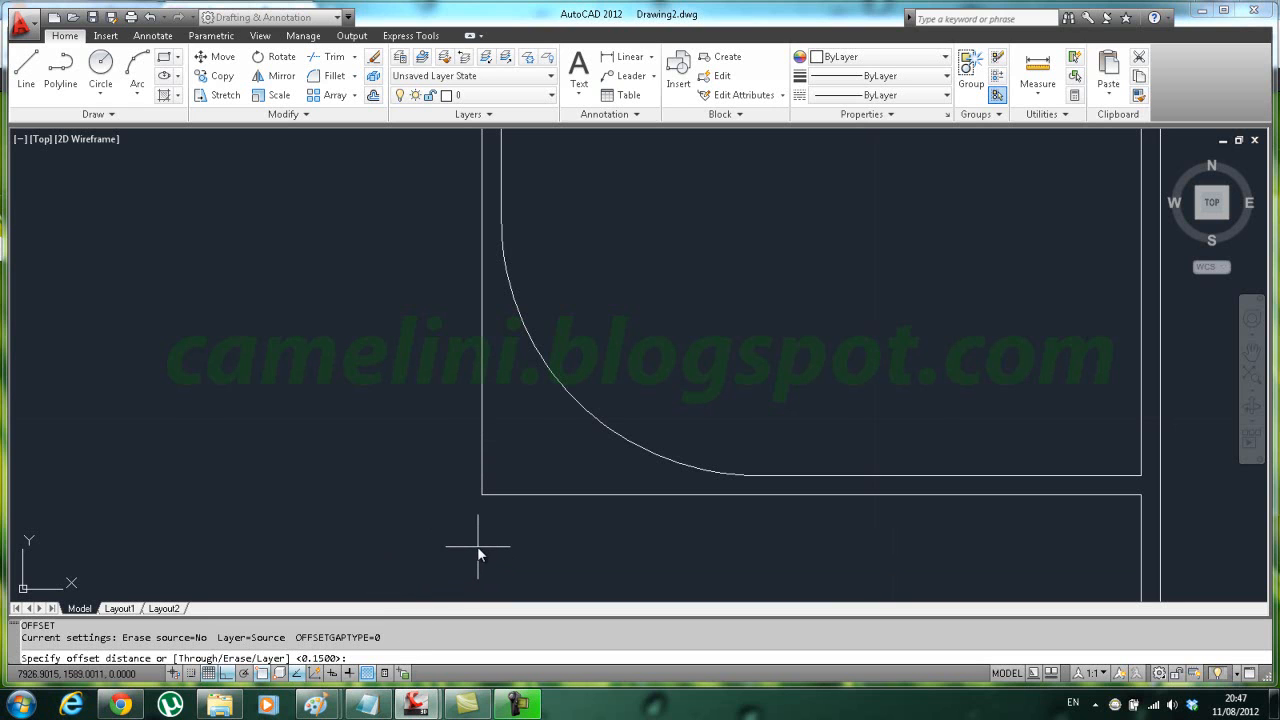
pyautogui.press('Return')
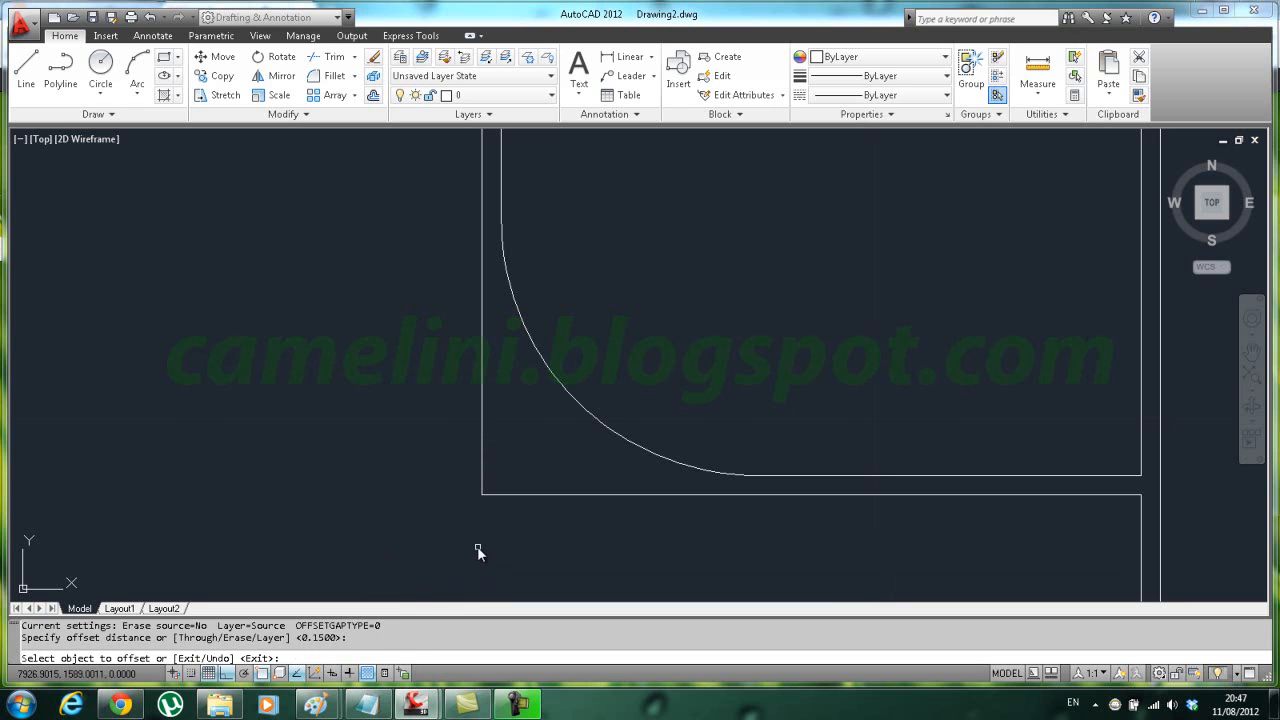
pyautogui.click(589, 416)
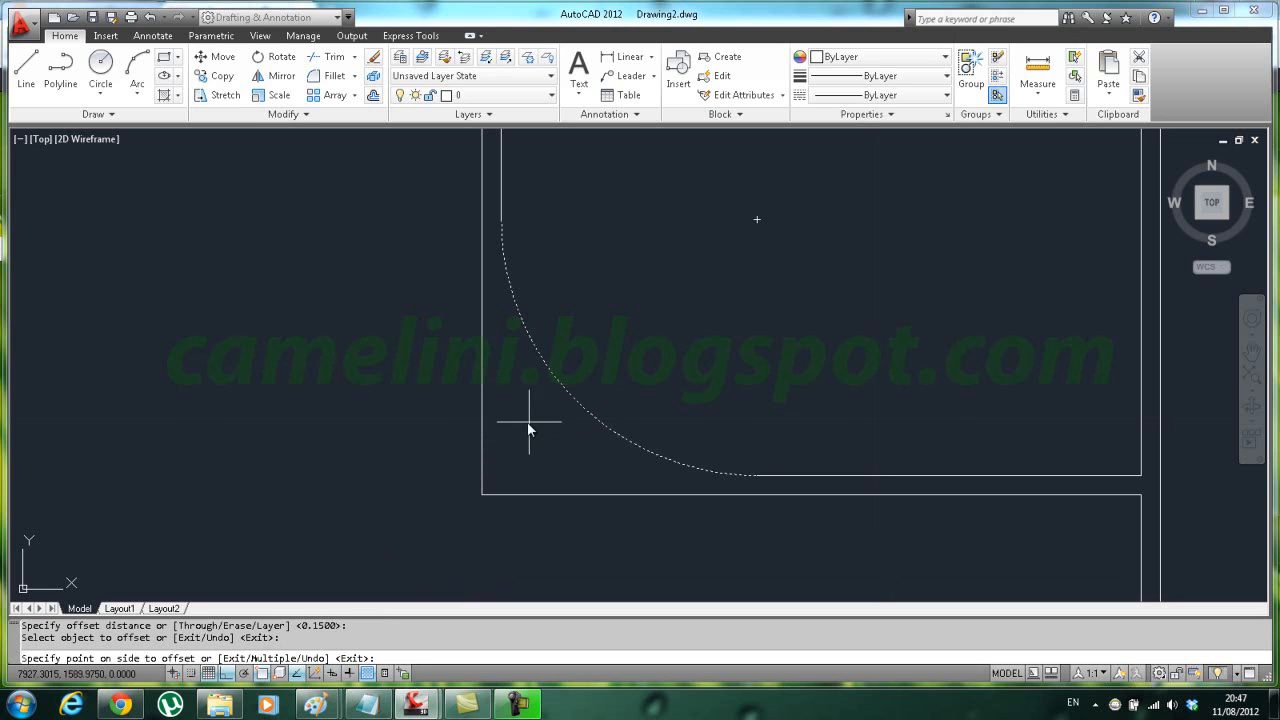
pyautogui.click(392, 517)
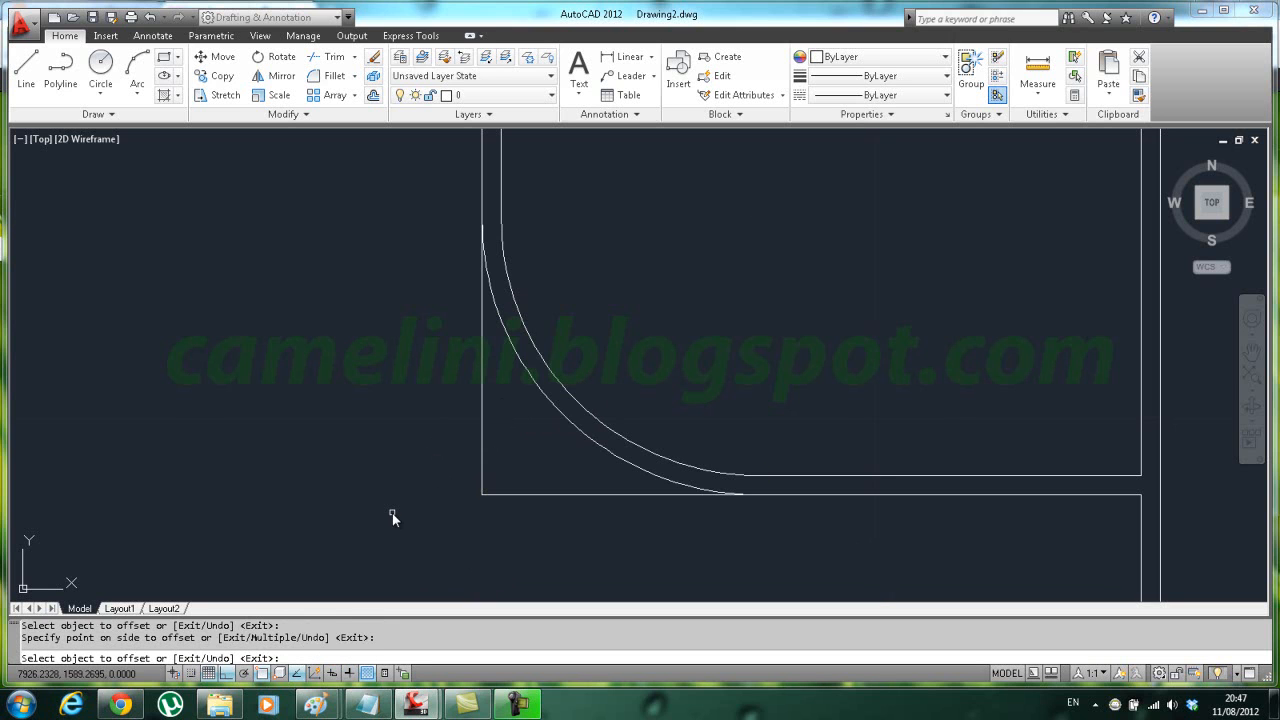
pyautogui.press('Escape')
# Step: Trim the outer left and lower wall lines beyond the offset arc to remove the sharp outer corner
pyautogui.scroll(-2, 517, 347)
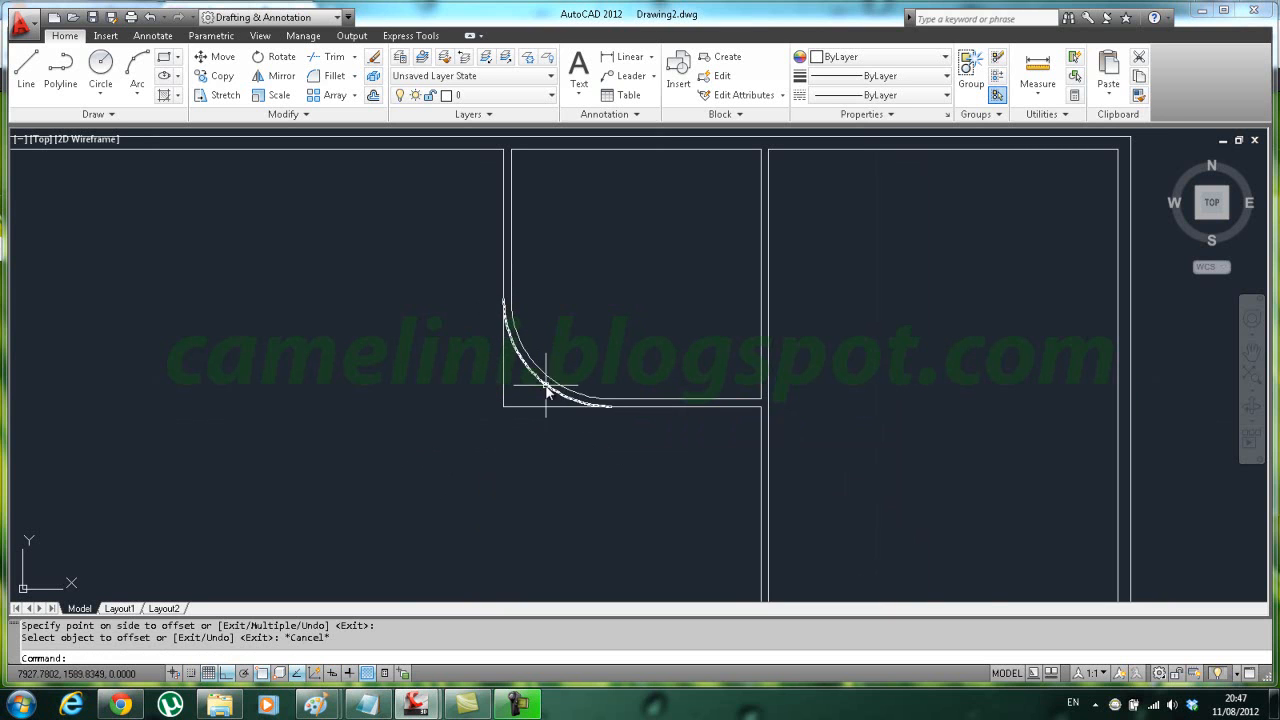
pyautogui.scroll(3, 537, 393)
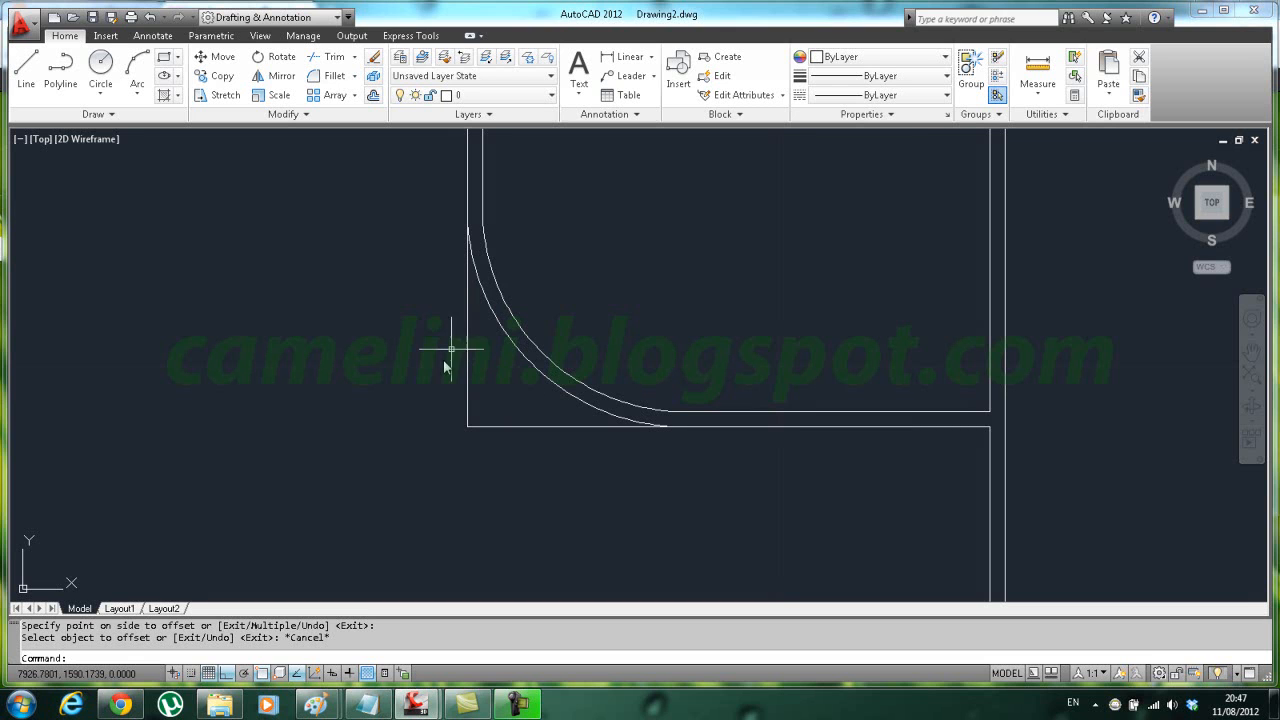
pyautogui.write('tr')
pyautogui.press('Return')
pyautogui.press('Return')
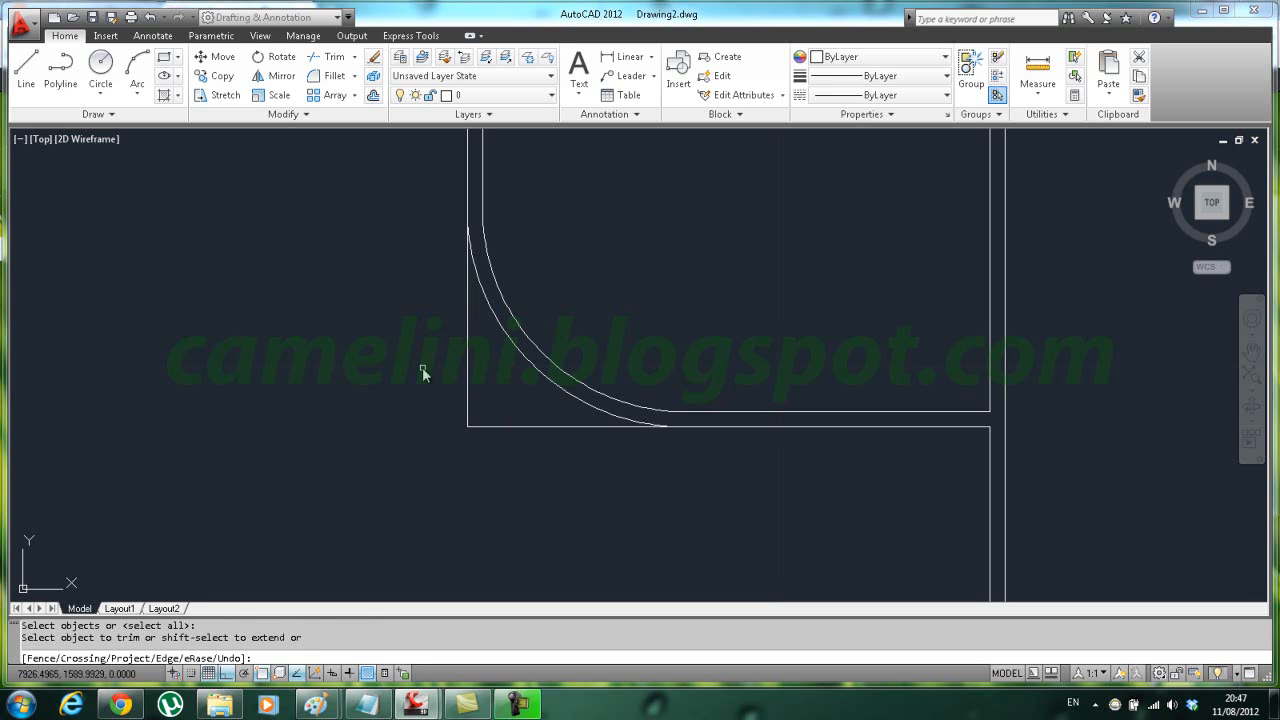
pyautogui.click(467, 334)
pyautogui.click(537, 430)
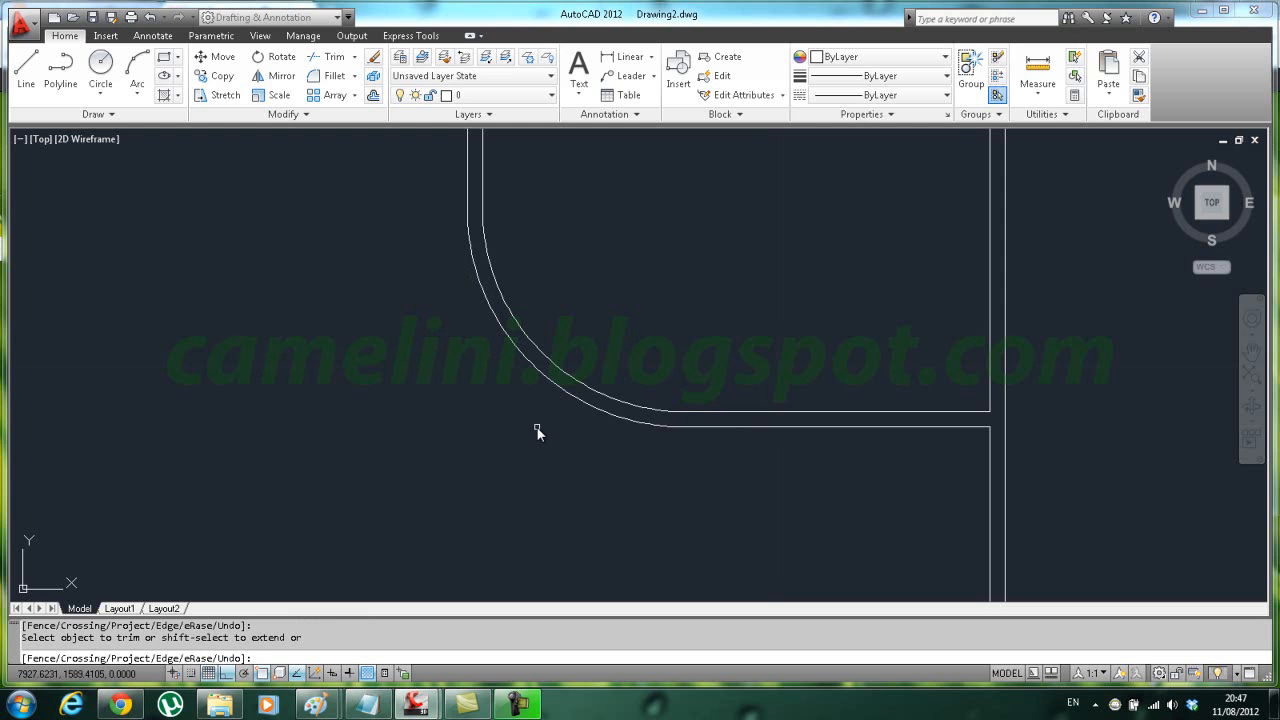
pyautogui.scroll(-2, 589, 416)
pyautogui.moveTo(590, 416)
pyautogui.mouseDown(button='middle')
pyautogui.moveTo(730, 427)
pyautogui.moveTo(729, 397)
pyautogui.mouseUp(button='middle')
pyautogui.scroll(-2, 729, 397)
pyautogui.scroll(2, 723, 411)
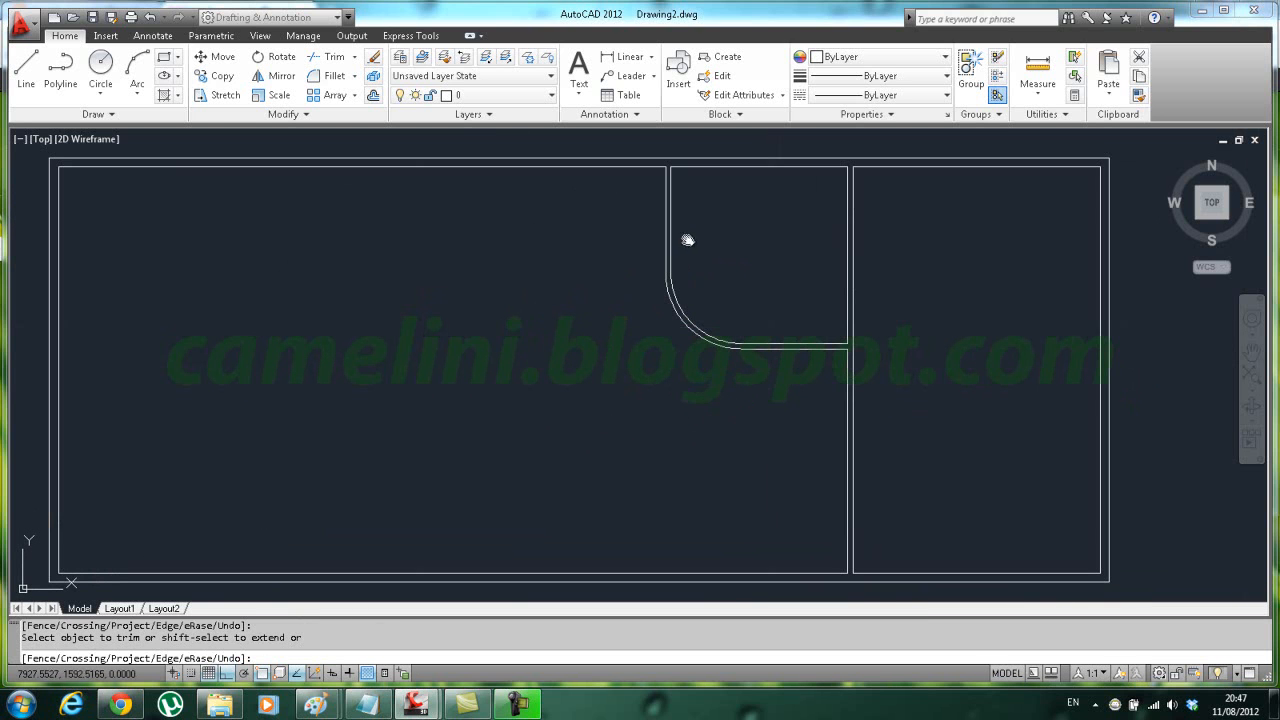